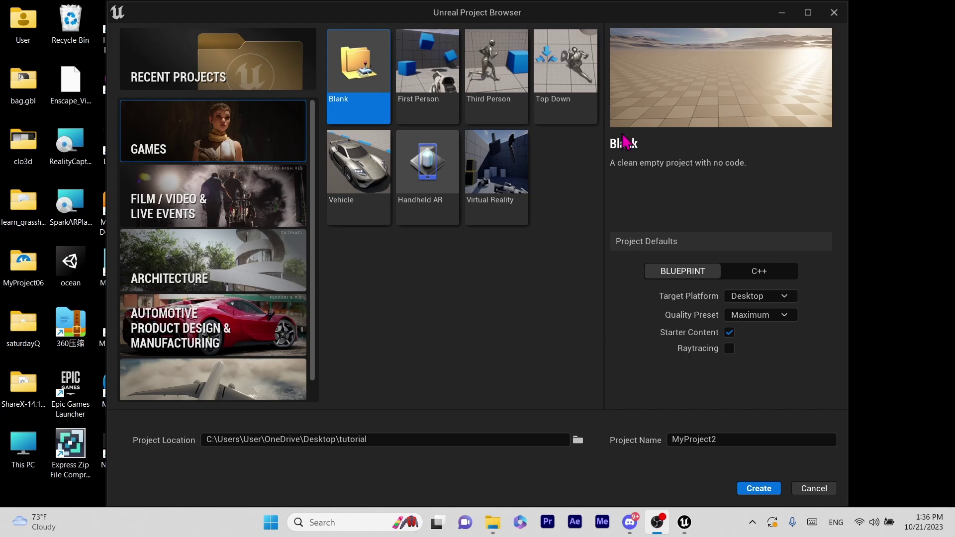
- Create the MyProject2 project from the Third Person game template
left_click(493, 92)
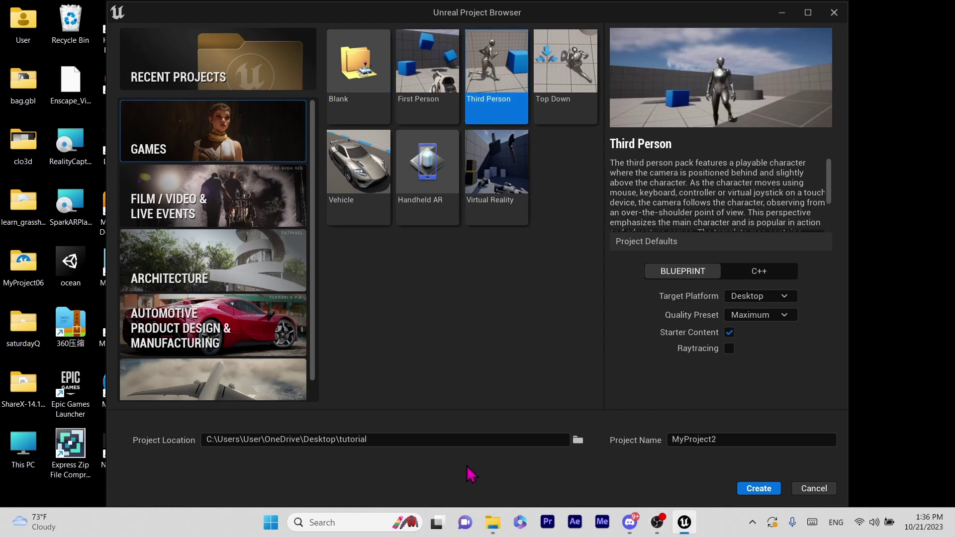
left_click(757, 488)
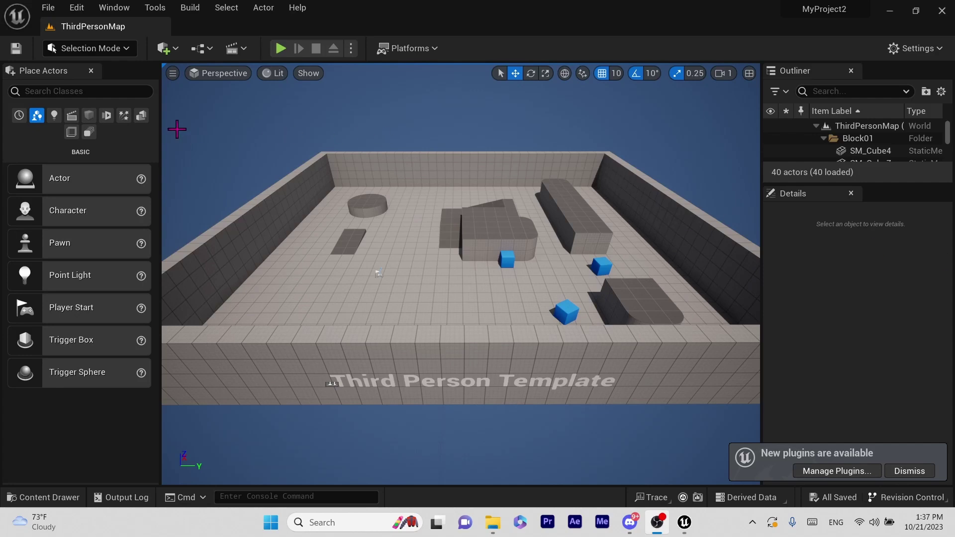
- Load the UE4 Classic Layout and show the Content folder in the Content Browser
left_click(114, 10)
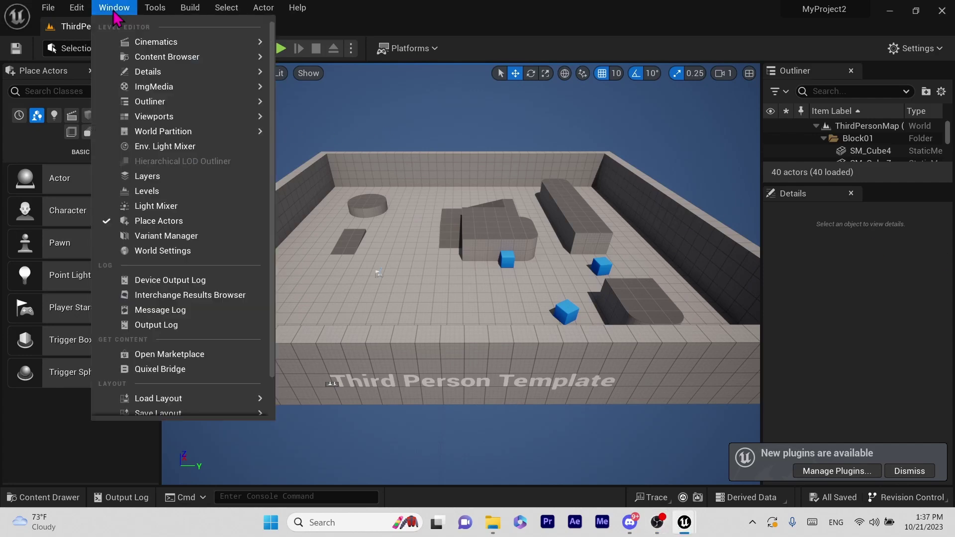
mouse_move(180, 403)
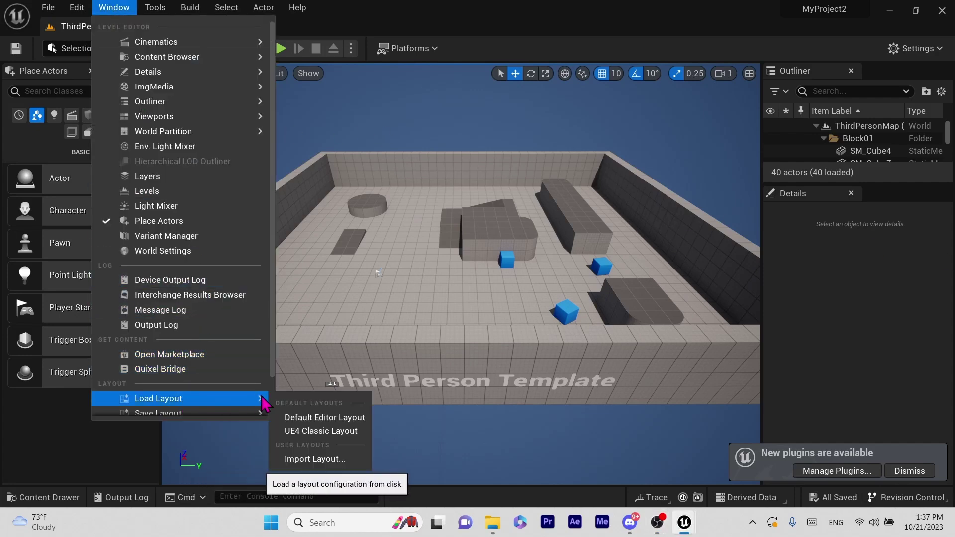
left_click(318, 431)
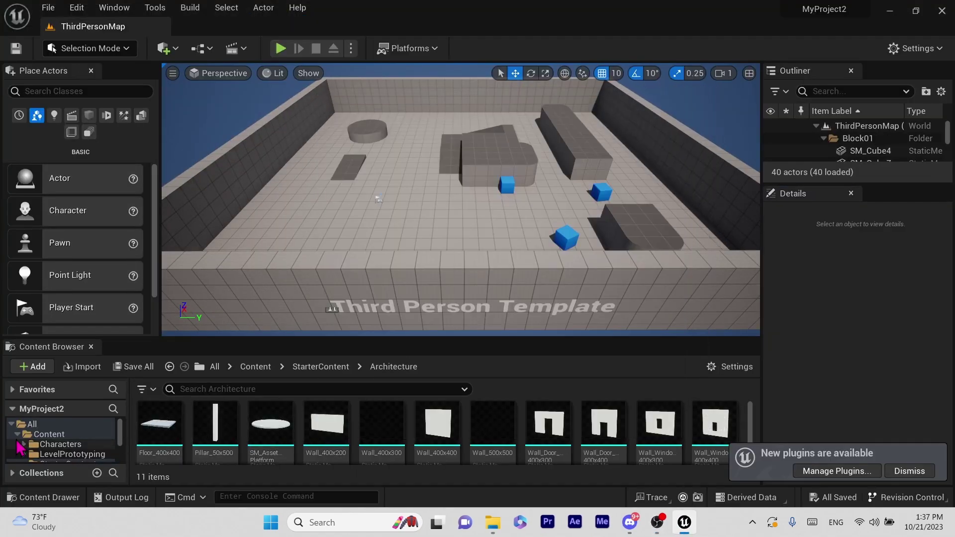
left_click(30, 435)
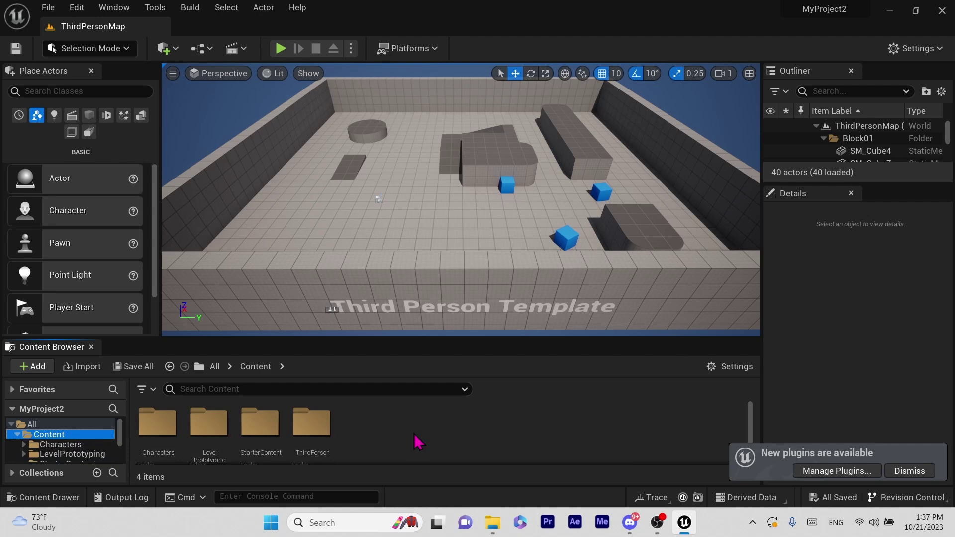
- Create a 'movies' folder under Content, open it, and restore the editor window to a smaller size
right_click(417, 441)
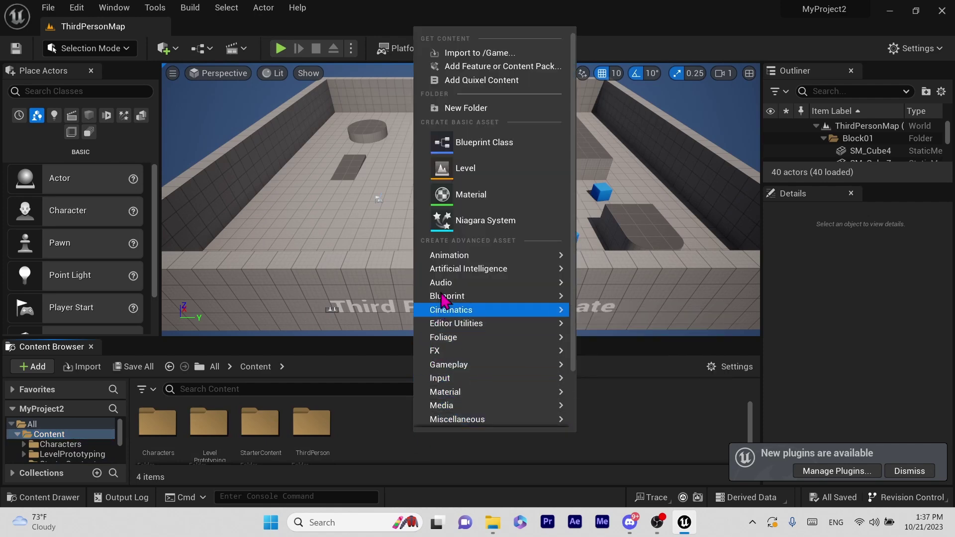
left_click(448, 108)
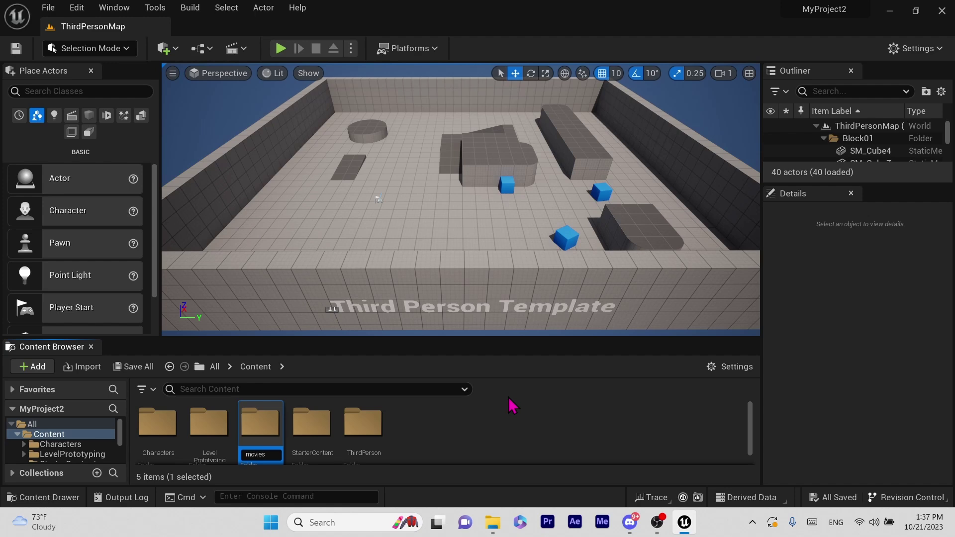
key("Return")
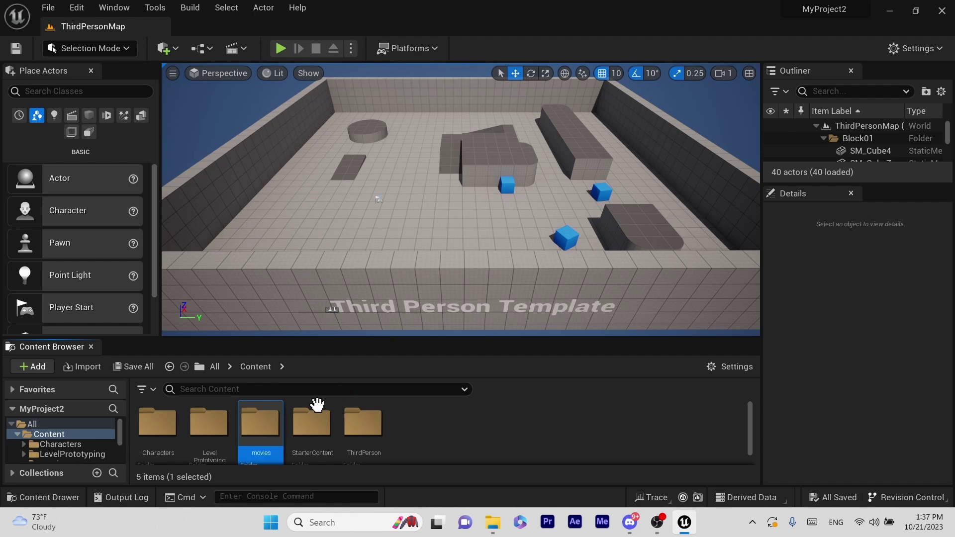
double_click(245, 436)
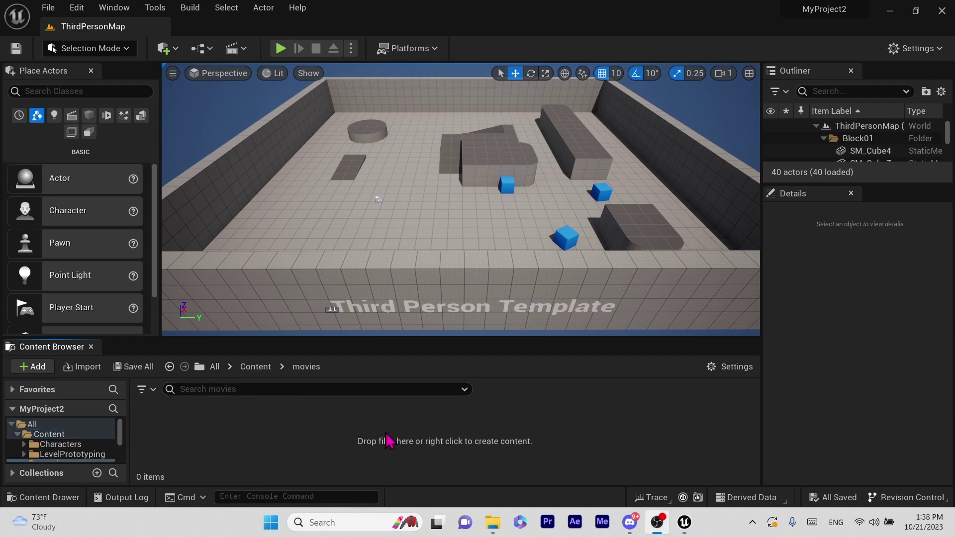
left_click_drag(467, 32, 828, 40)
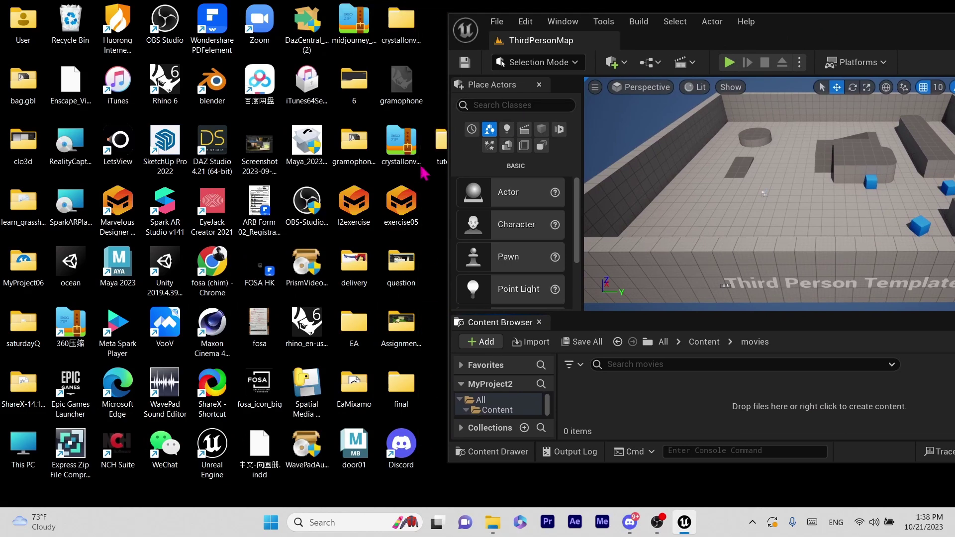
- Import the youtube video from Assignment02 into movies, then minimize Explorer and recentre the editor
double_click(402, 331)
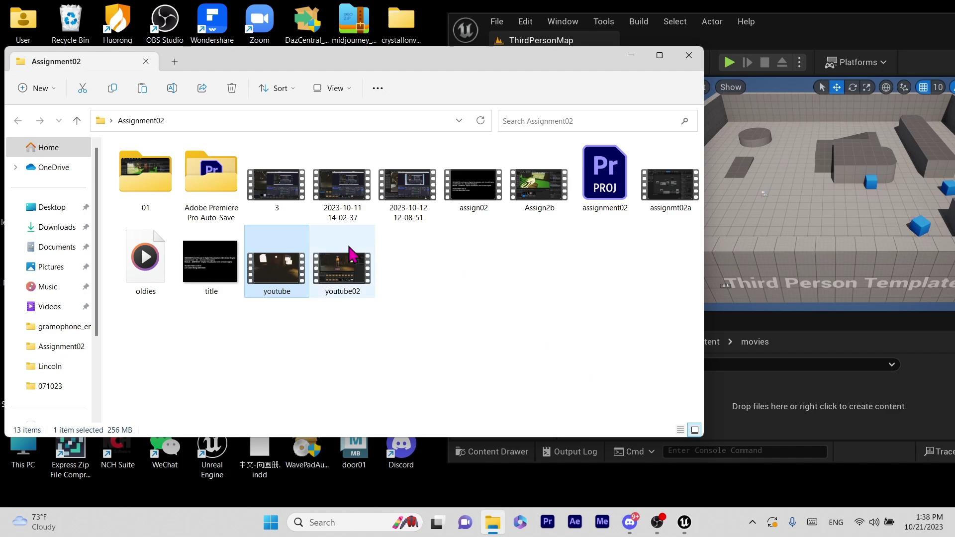
left_click_drag(272, 256, 806, 420)
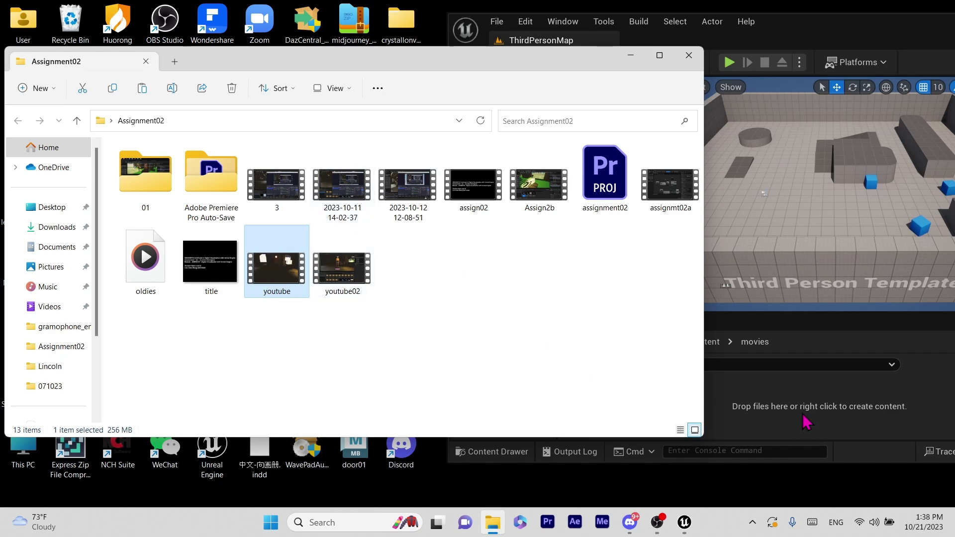
left_click(630, 56)
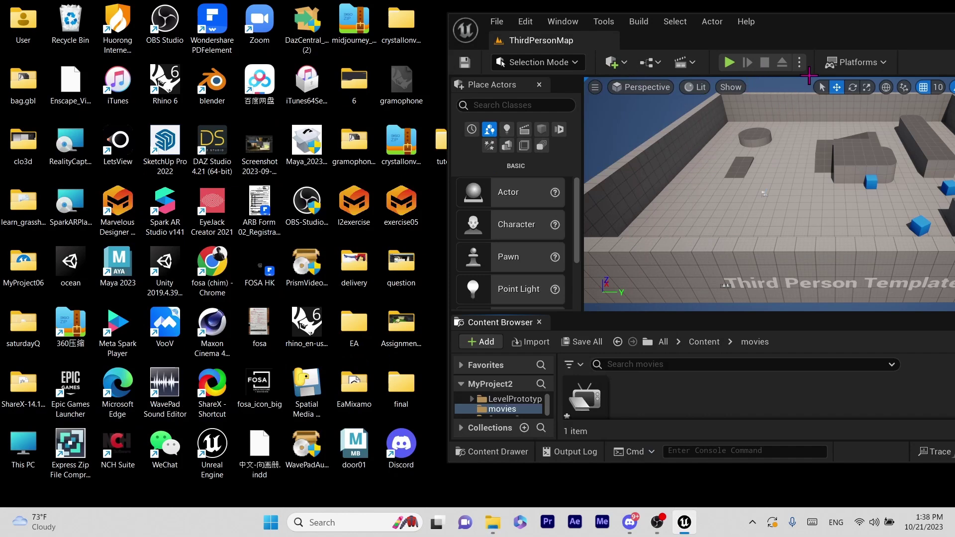
left_click_drag(827, 43, 486, 78)
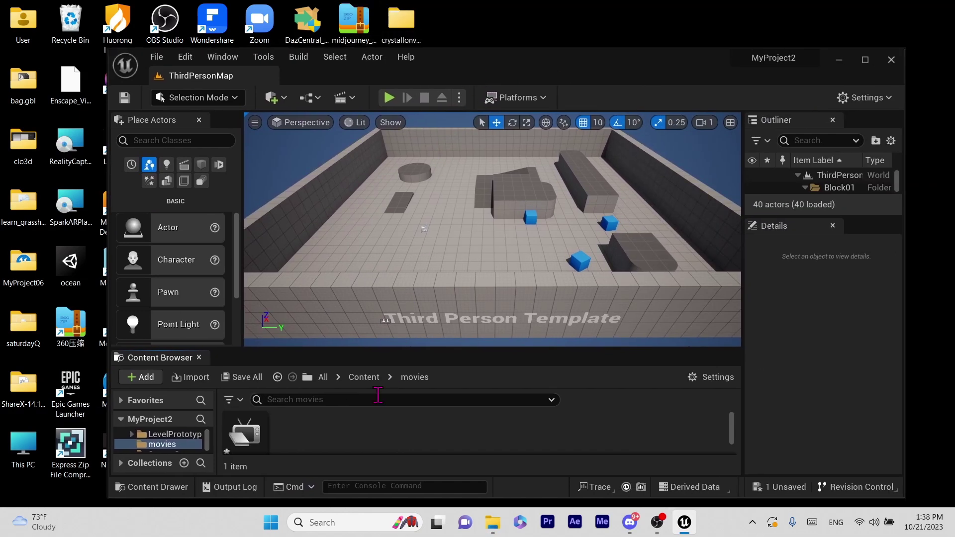
- Create NewMediaPlayer with a Video Output Media Texture in the movies folder
right_click(367, 440)
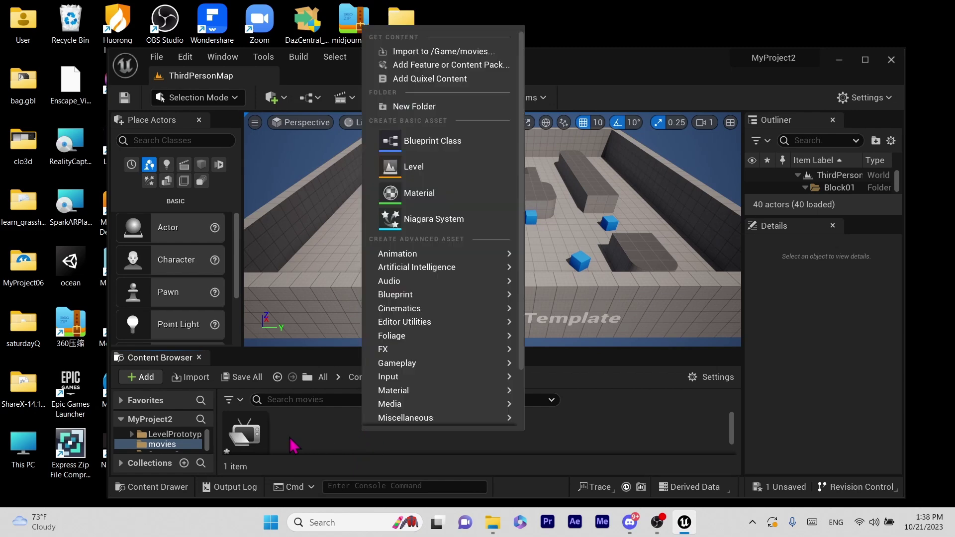
scroll(292, 445, "down", 2)
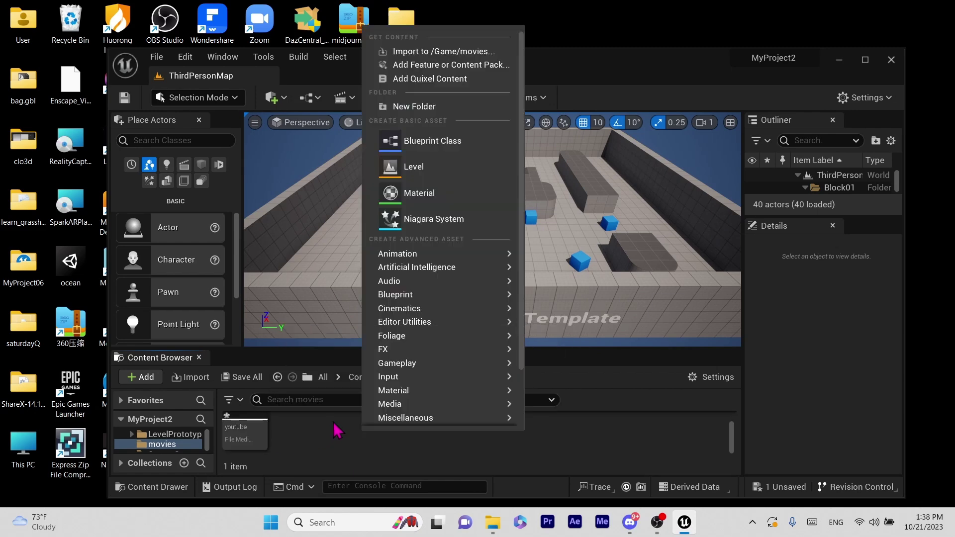
mouse_move(395, 393)
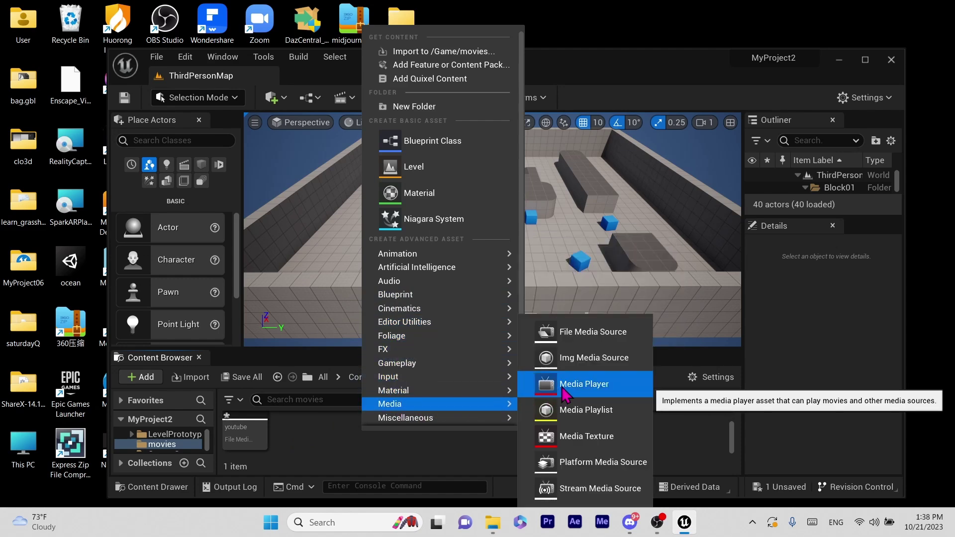
left_click(564, 390)
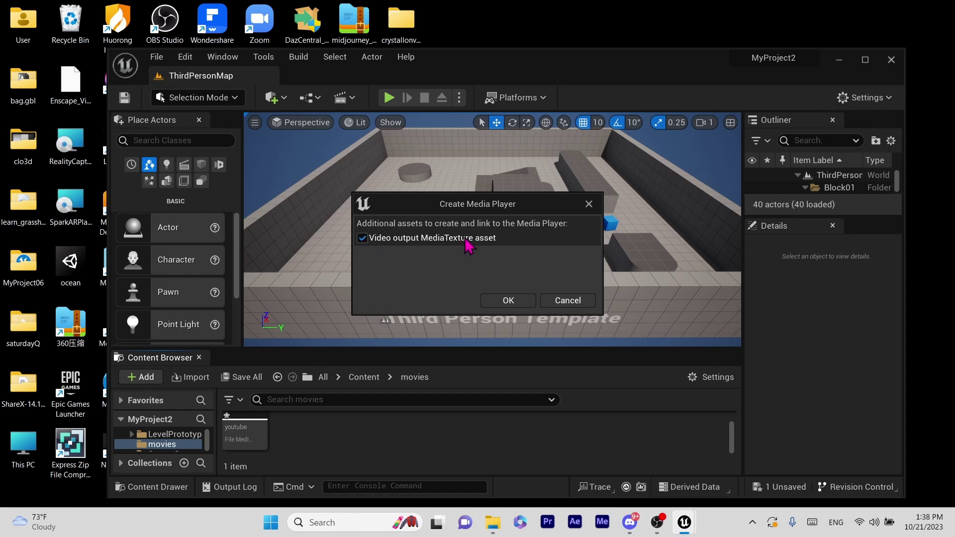
left_click(516, 301)
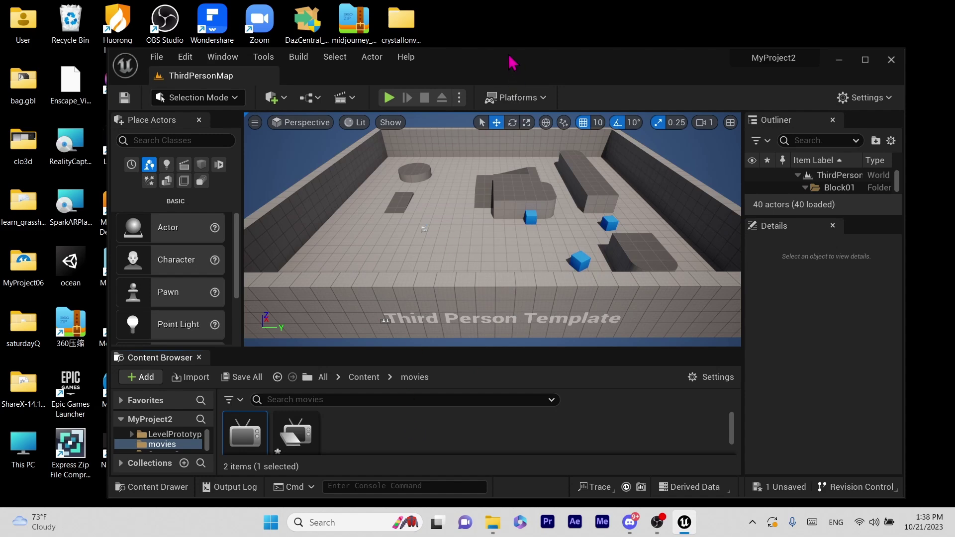
left_click_drag(509, 60, 495, 39)
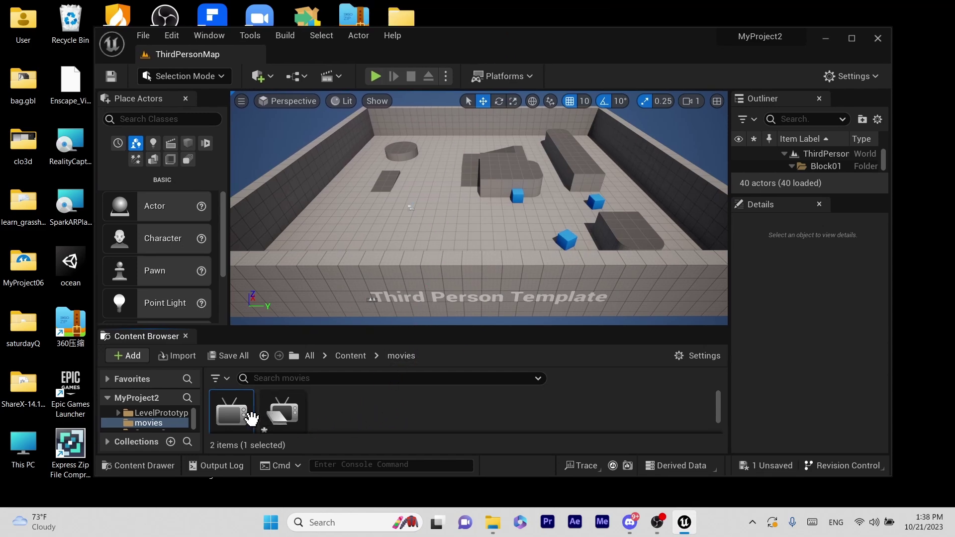
scroll(298, 423, "down", 1)
scroll(323, 429, "down", 1)
scroll(342, 433, "up", 1)
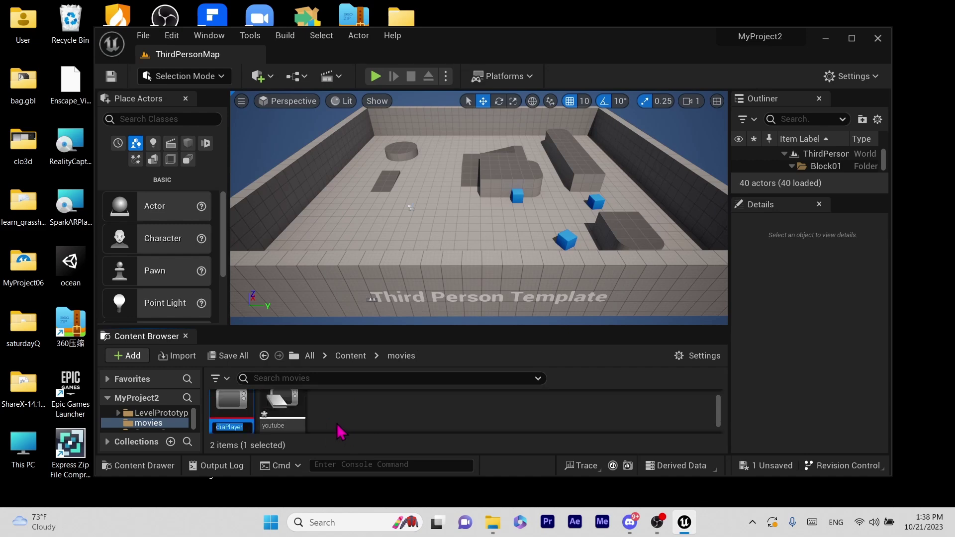
key("Return")
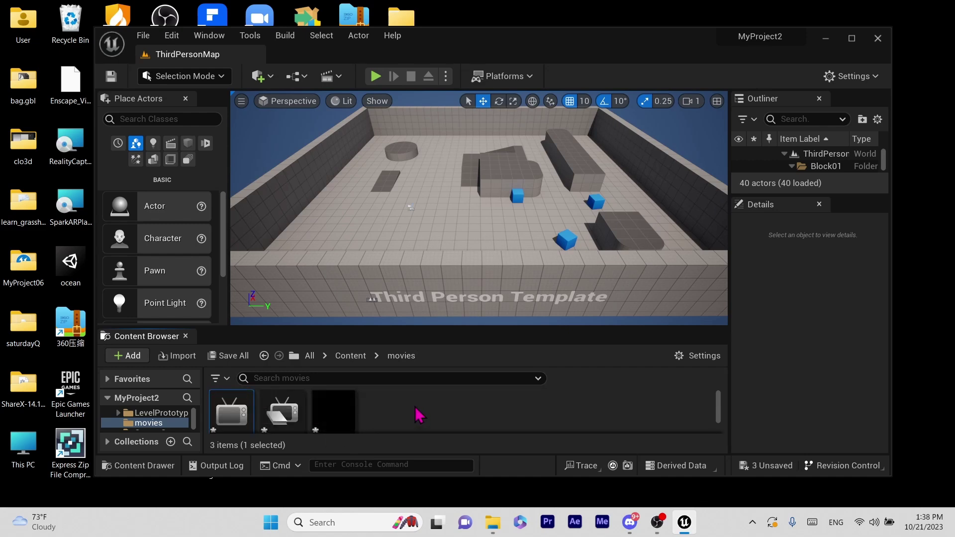
- Move and enlarge the editor window to give the movies assets more room
scroll(419, 415, "down", 1)
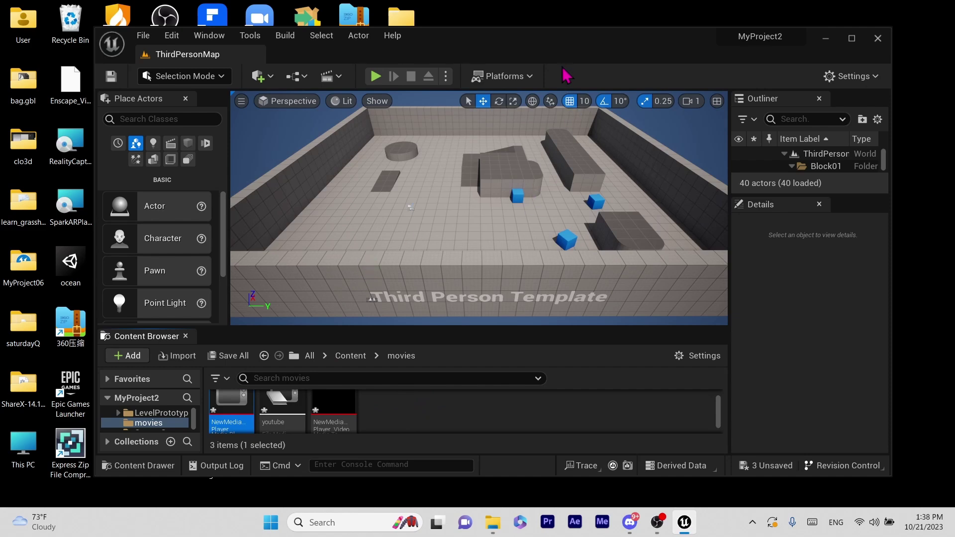
left_click_drag(561, 47, 499, 45)
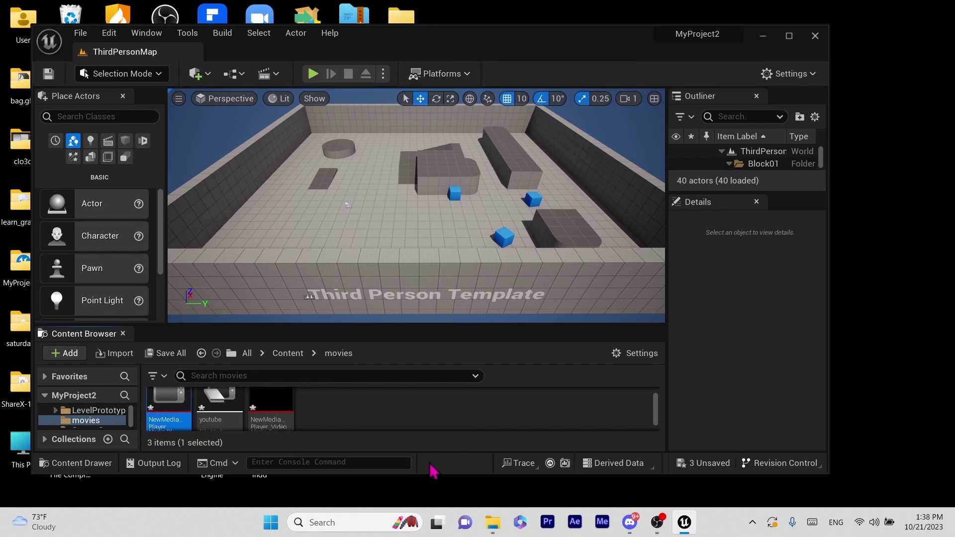
left_click_drag(436, 473, 443, 496)
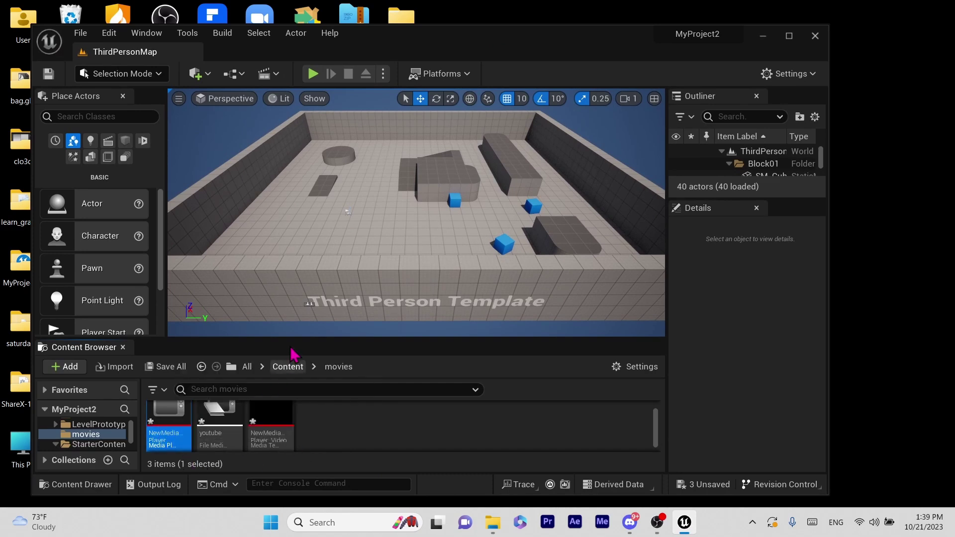
left_click_drag(290, 339, 292, 304)
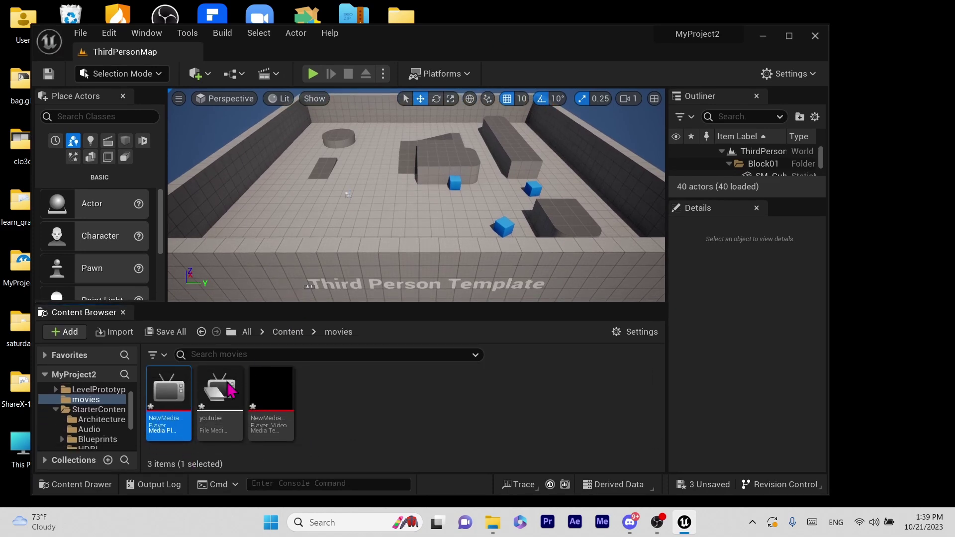
- Open NewMediaPlayer, play the youtube source in it, and enable Loop
double_click(164, 430)
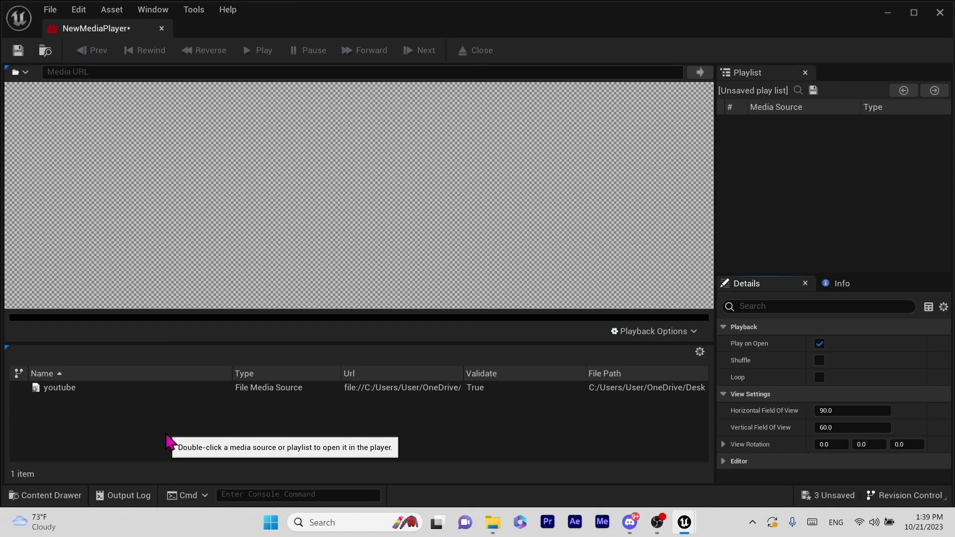
left_click(95, 389)
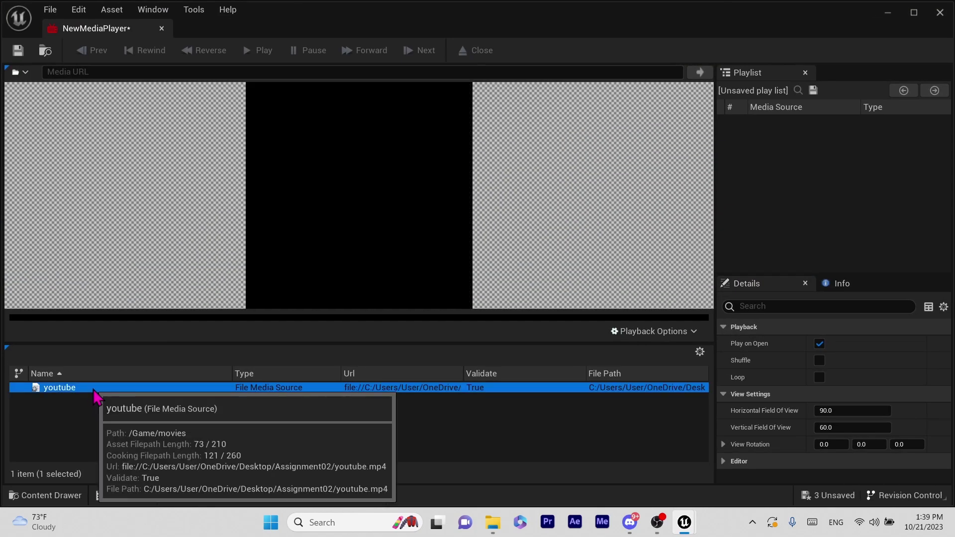
double_click(196, 387)
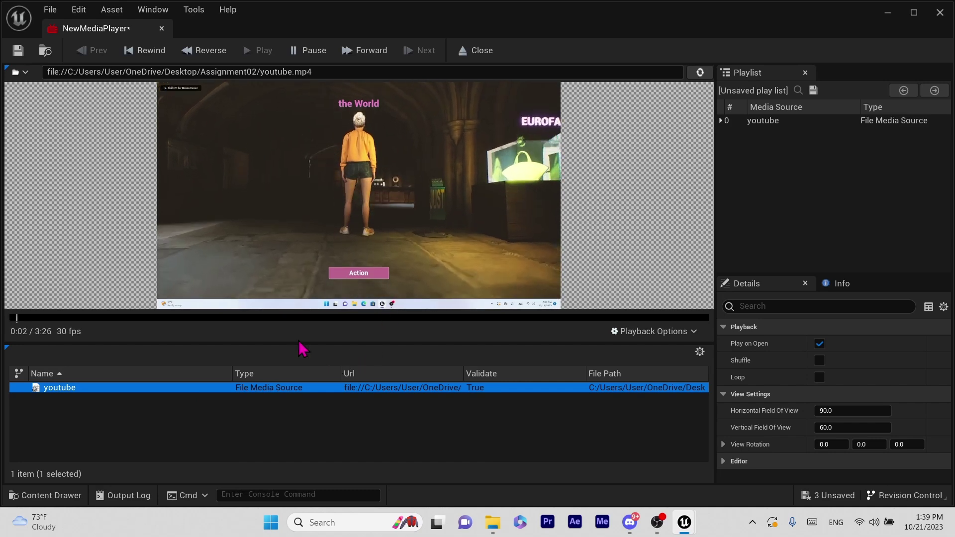
left_click(820, 377)
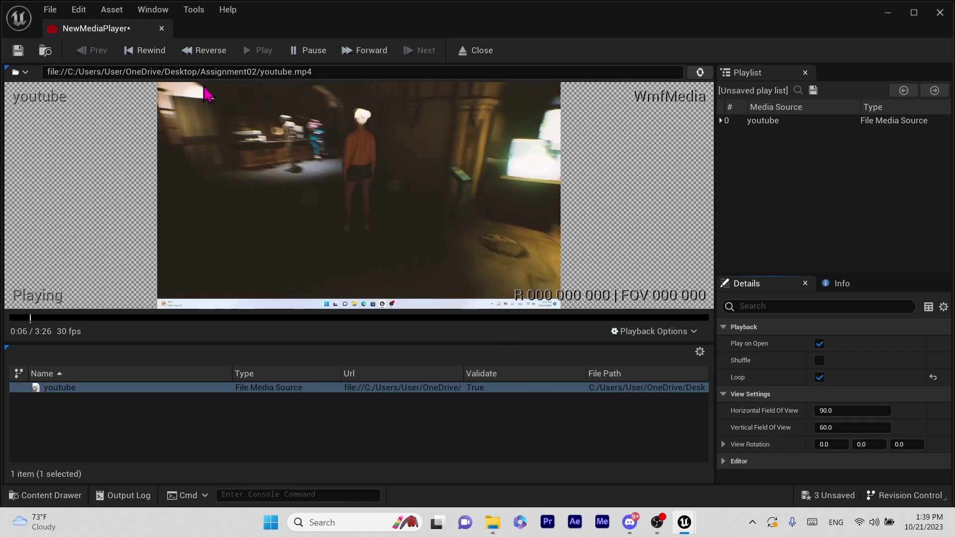
- Save NewMediaPlayer and close the Media Player editor
left_click_drag(292, 26, 333, 30)
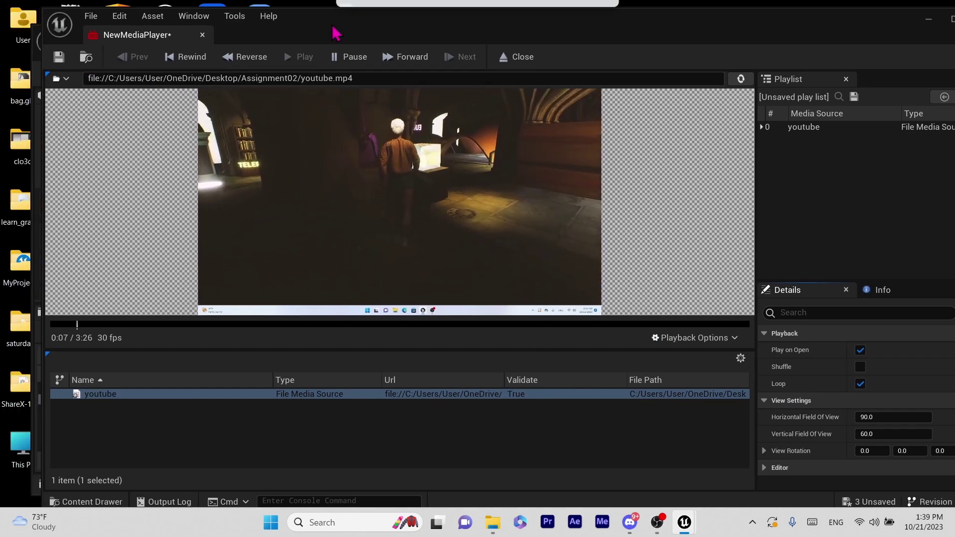
left_click(58, 59)
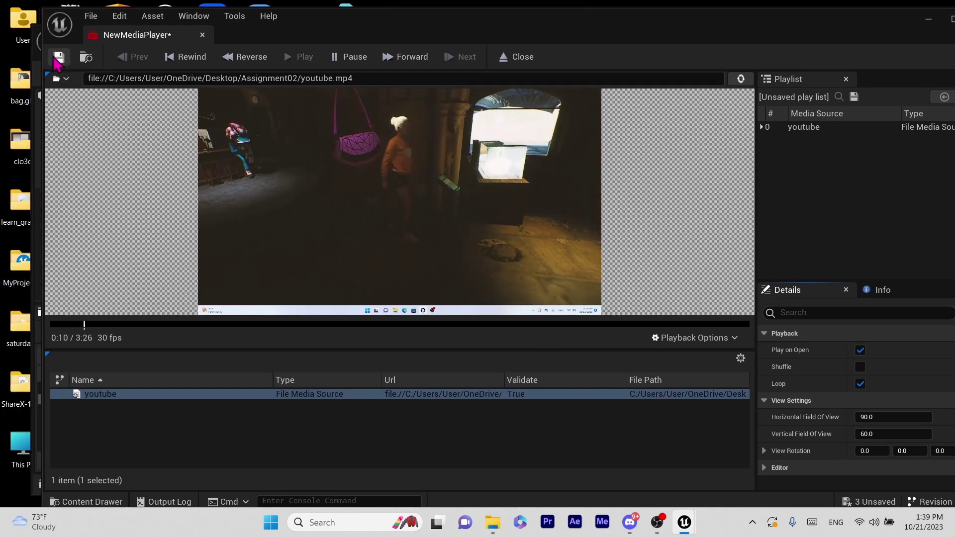
left_click_drag(393, 24, 344, 62)
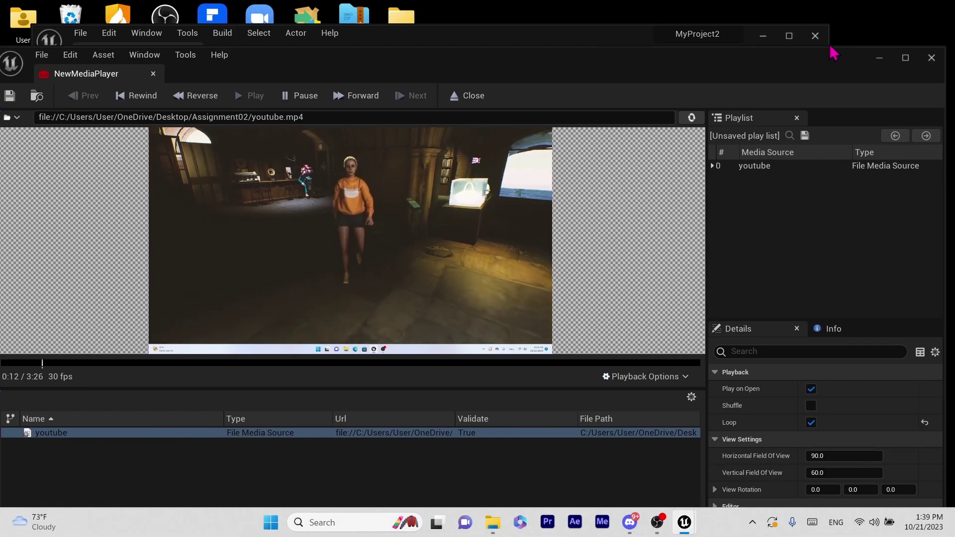
left_click(932, 58)
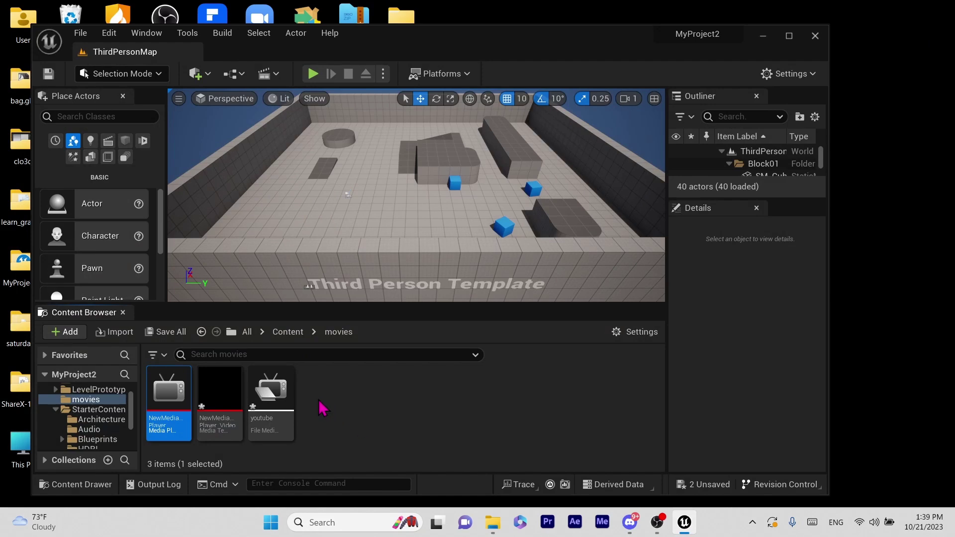
- Place a Plane actor from Quick Add Shapes and move it left along Y
left_click(199, 73)
mouse_move(225, 181)
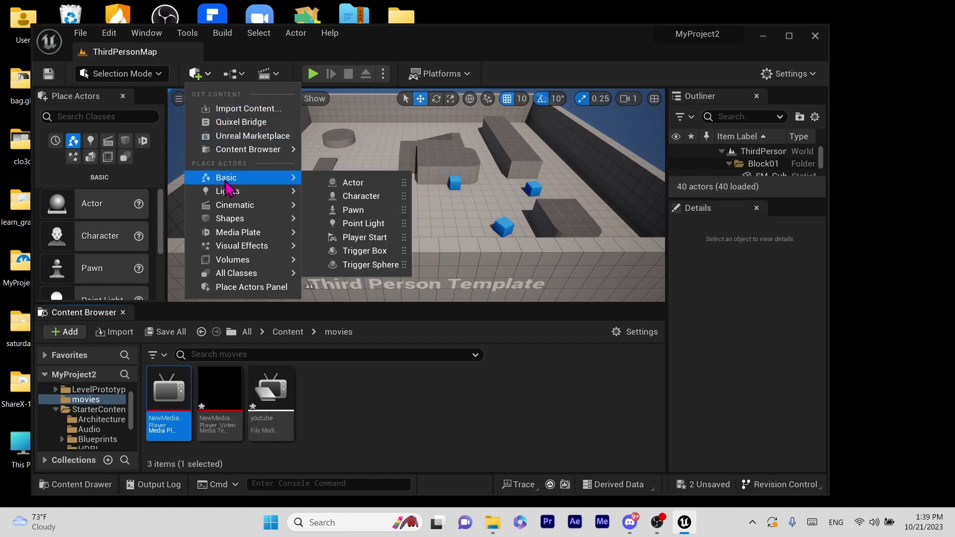
mouse_move(237, 220)
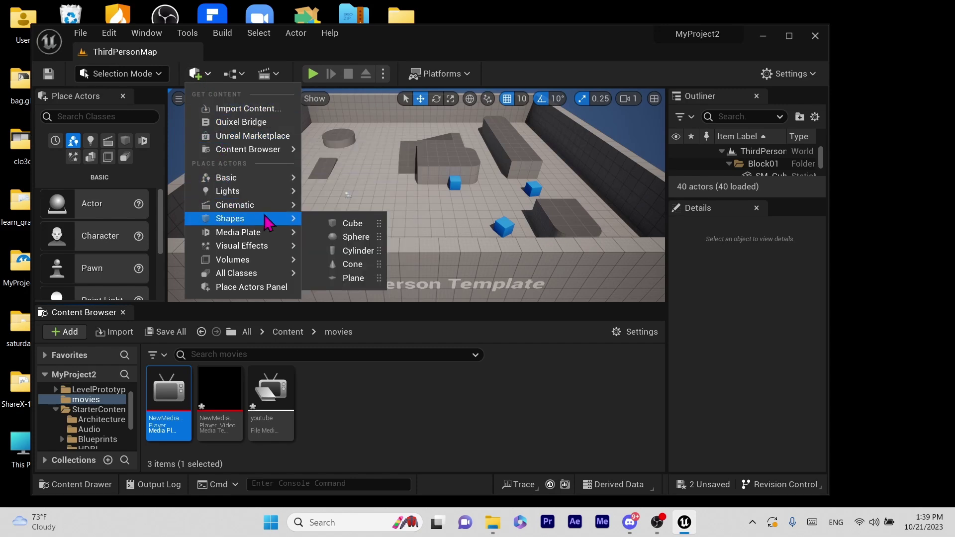
left_click(355, 278)
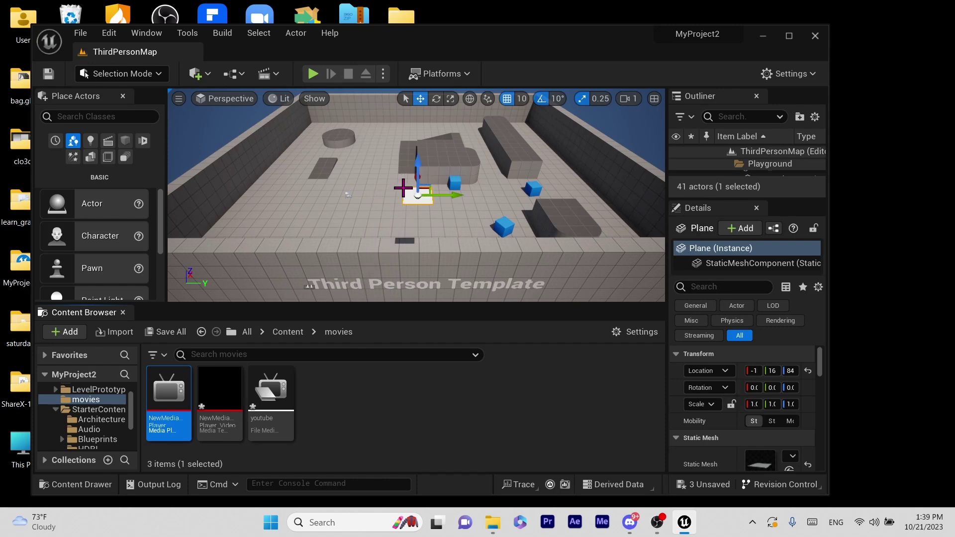
left_click_drag(447, 195, 359, 135)
- Set rotation snapping to 90° and rotate the plane upright
scroll(472, 116, "up", 1)
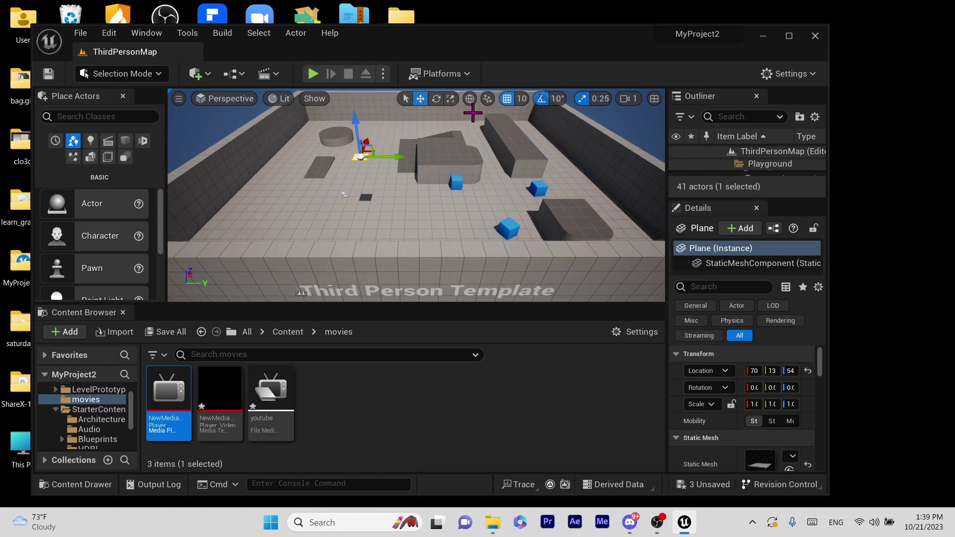
scroll(487, 110, "up", 1)
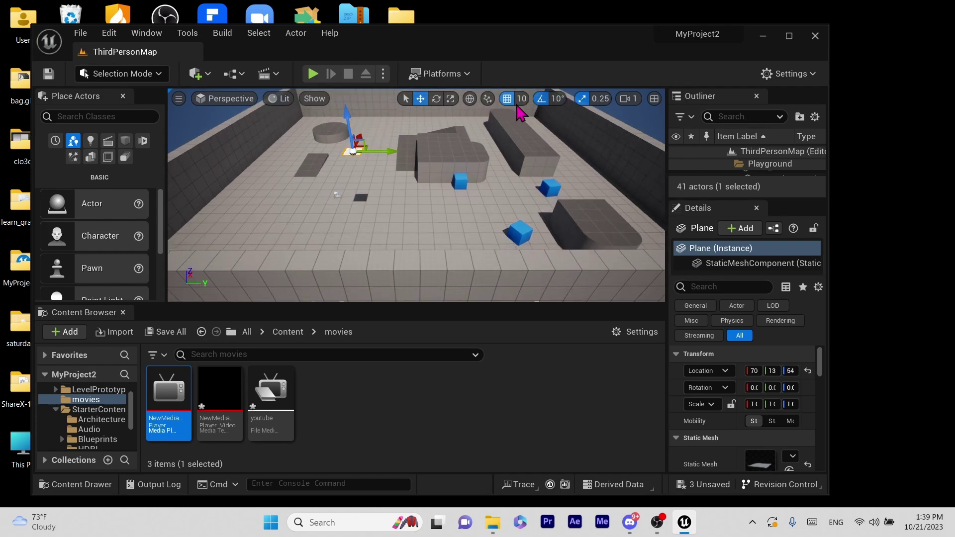
left_click(555, 100)
left_click(577, 215)
key("e")
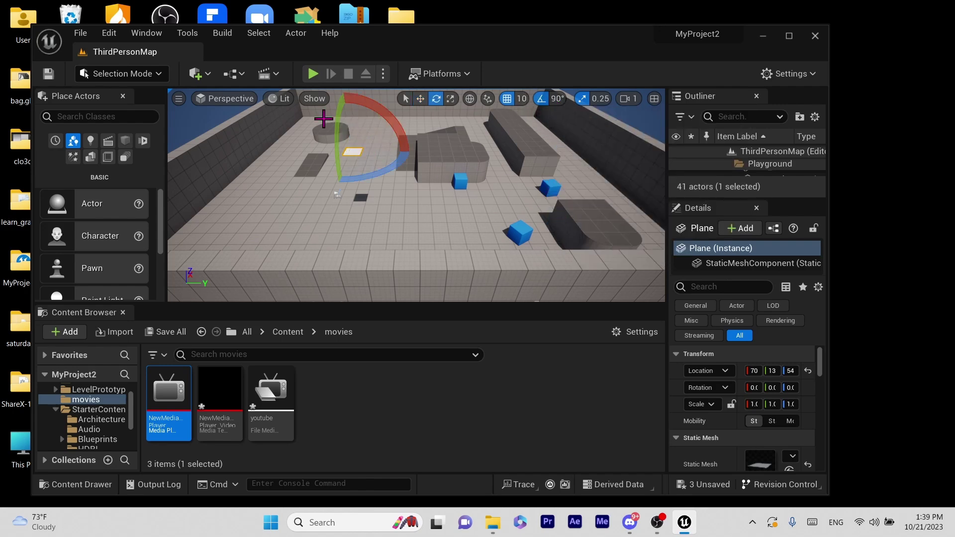
left_click_drag(338, 123, 352, 121)
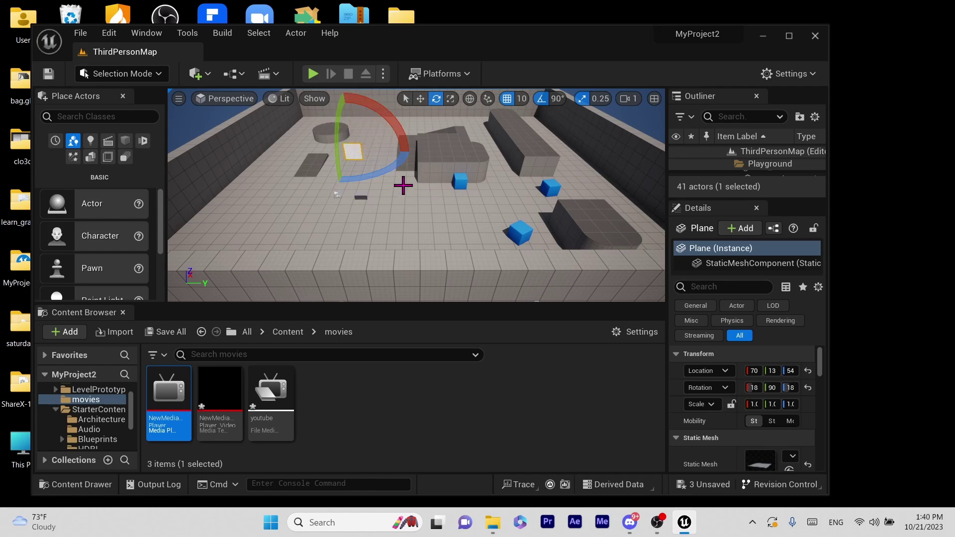
left_click(458, 416)
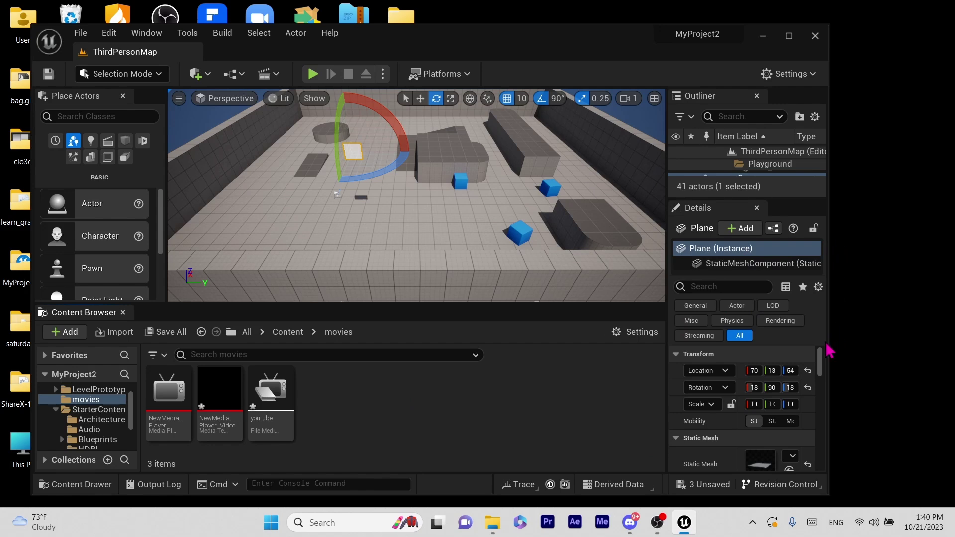
- Widen the editor, select Plane (Instance) in Details, and open the + Add component list
left_click_drag(829, 347, 885, 347)
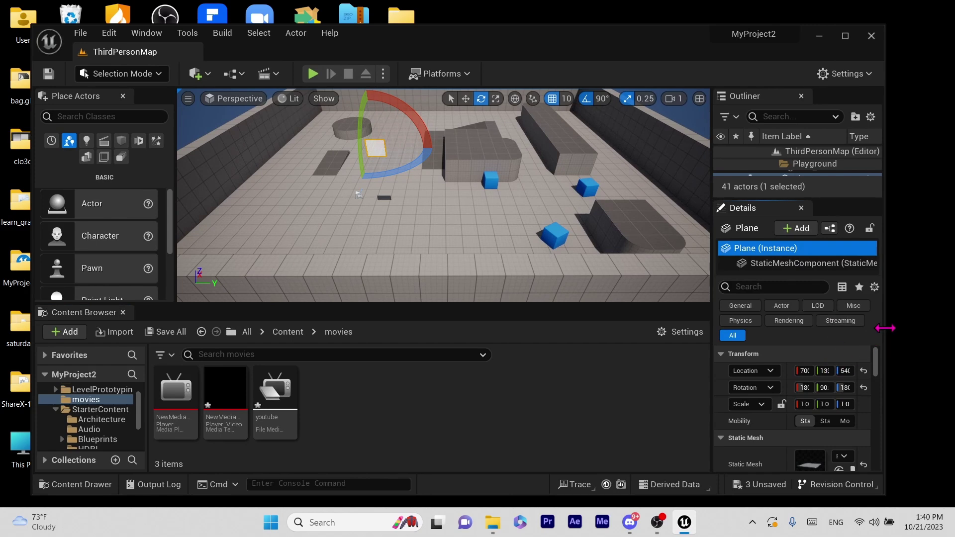
left_click_drag(885, 329, 905, 327)
left_click(802, 265)
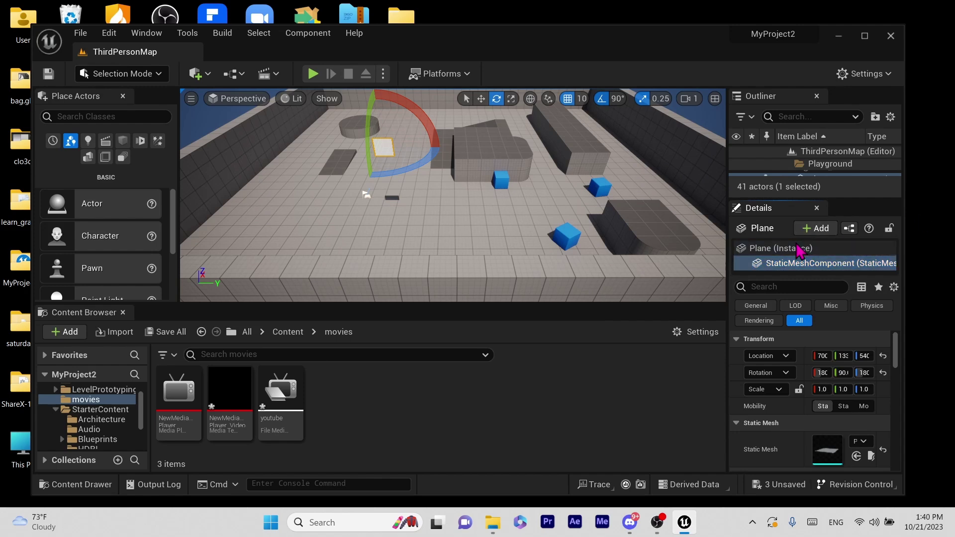
left_click(799, 248)
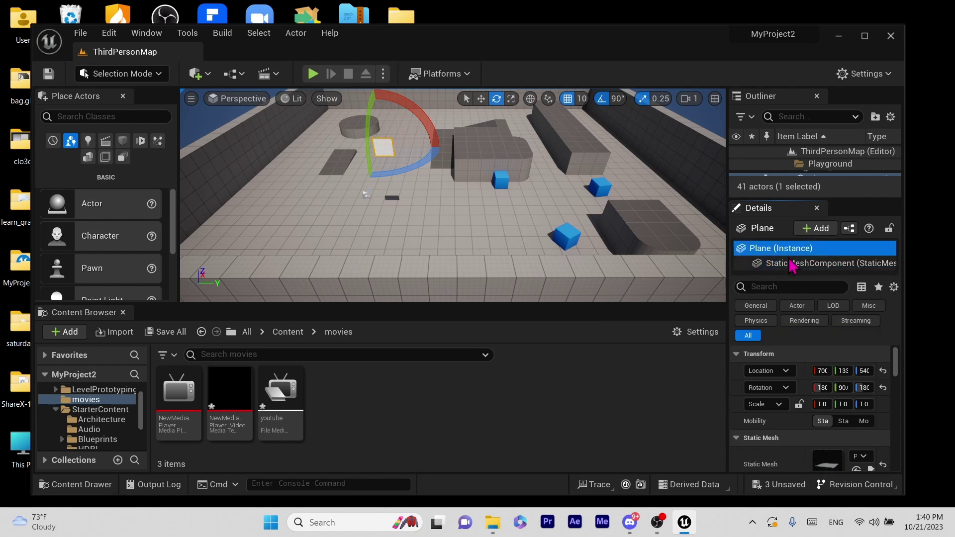
left_click(792, 265)
left_click(791, 249)
left_click(812, 229)
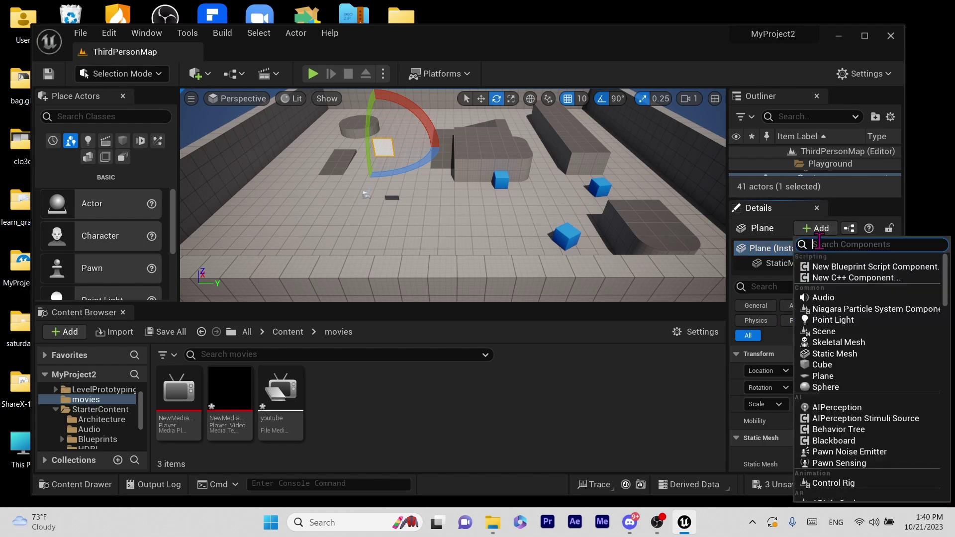
- Add a Media Sound component to the plane using NewMediaPlayer as its player
type("medi")
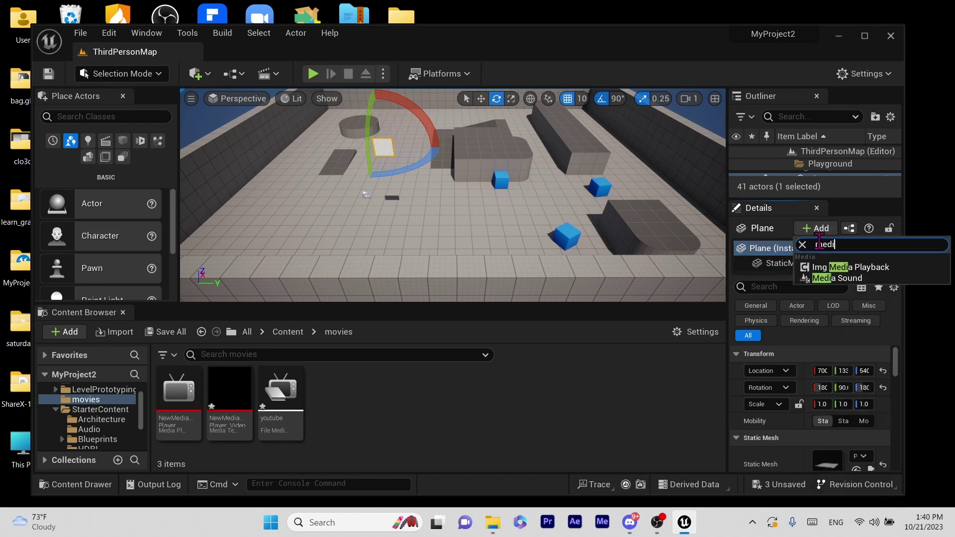
left_click(837, 278)
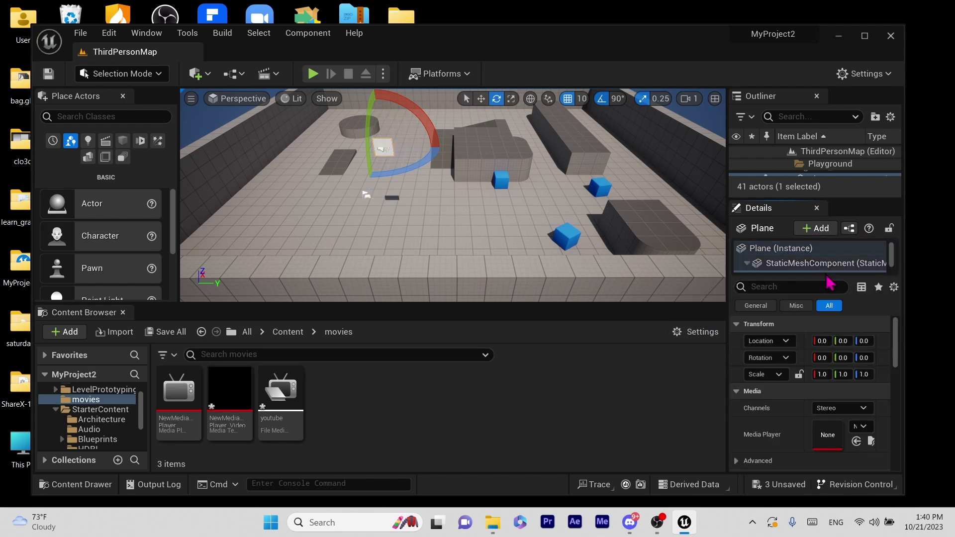
left_click(165, 427)
left_click_drag(165, 427, 514, 437)
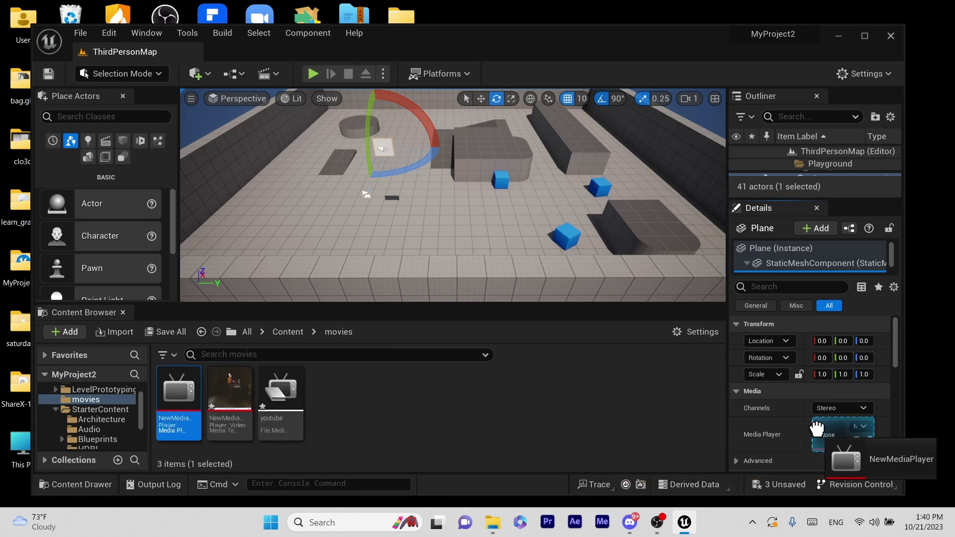
left_click_drag(817, 428, 820, 432)
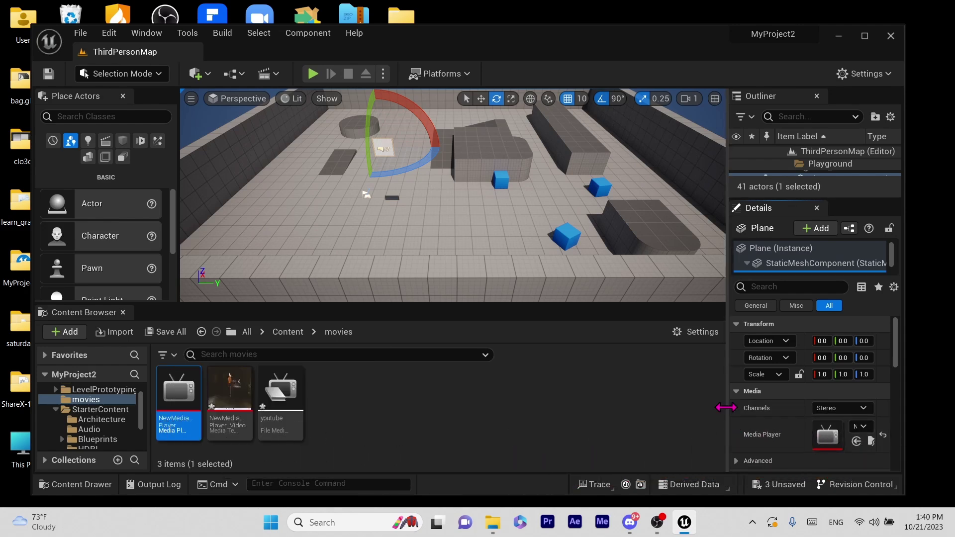
- Check Override Attenuation on the Media Sound, then clear the Content Browser selection
left_click_drag(726, 408, 667, 408)
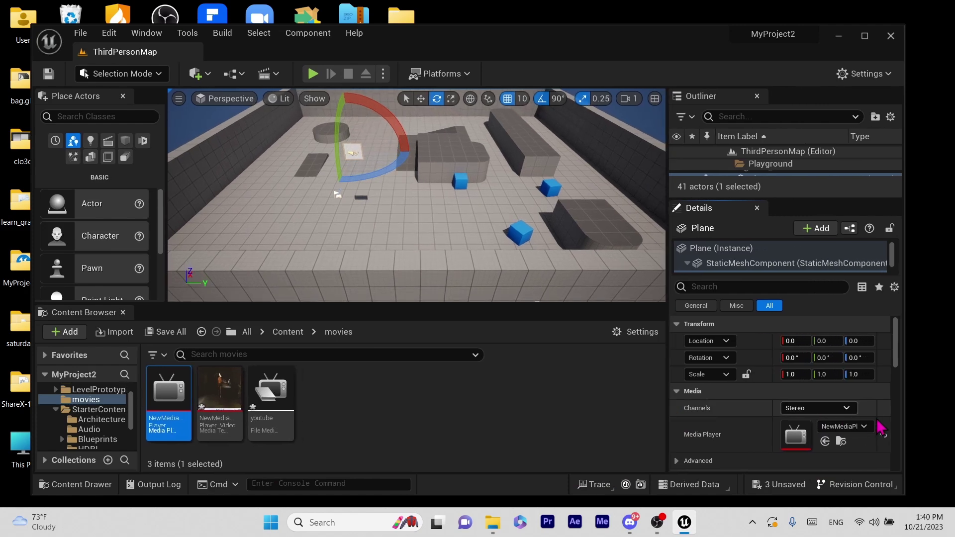
left_click_drag(904, 426, 922, 426)
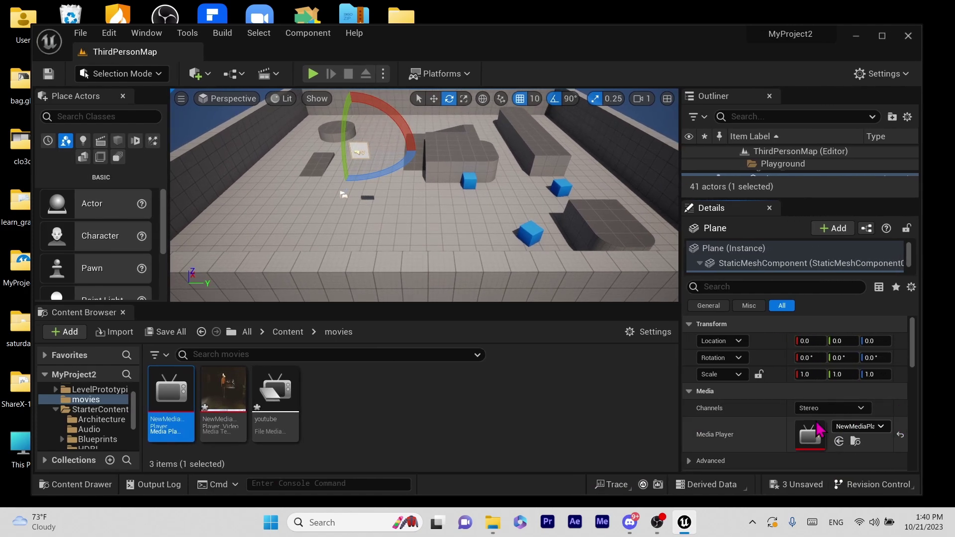
scroll(785, 423, "down", 2)
scroll(781, 430, "down", 1)
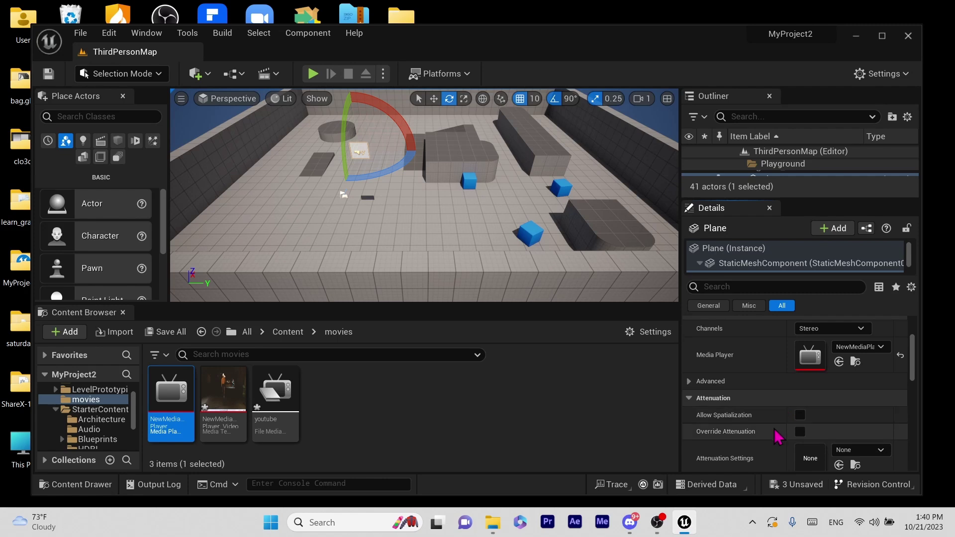
left_click(799, 432)
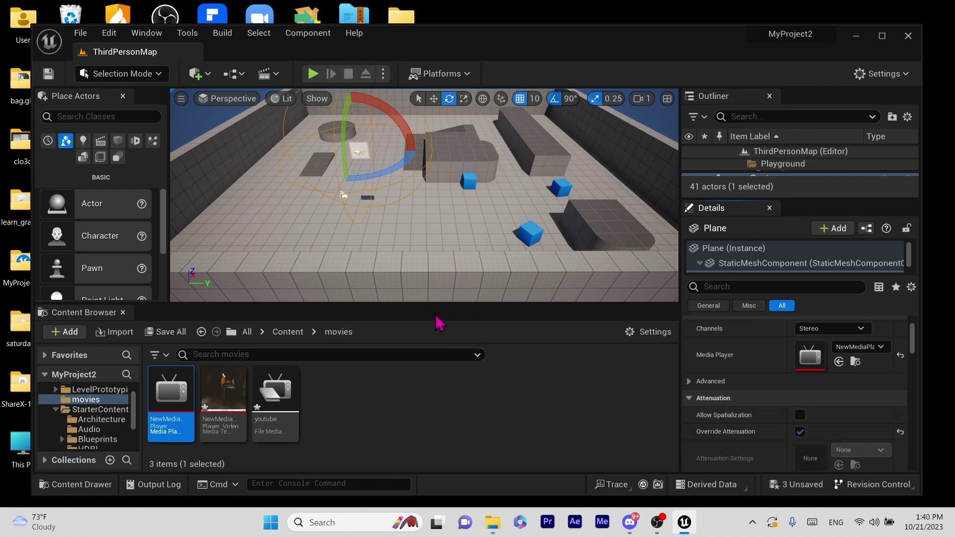
left_click(364, 404)
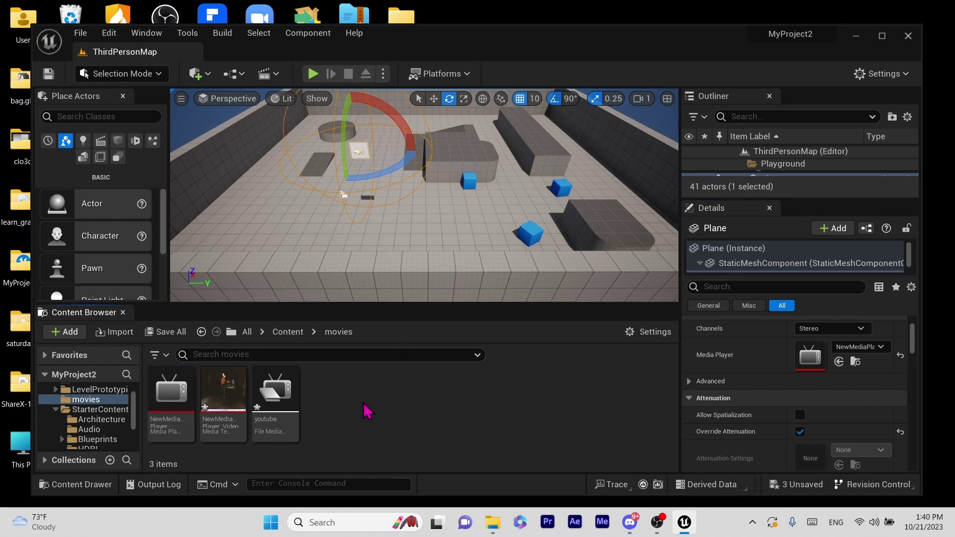
left_click(224, 383)
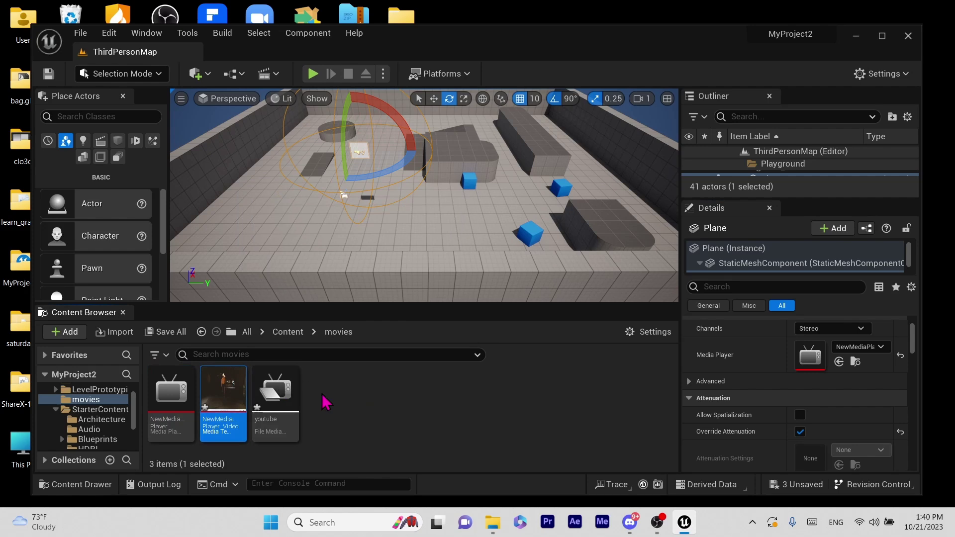
left_click(354, 407)
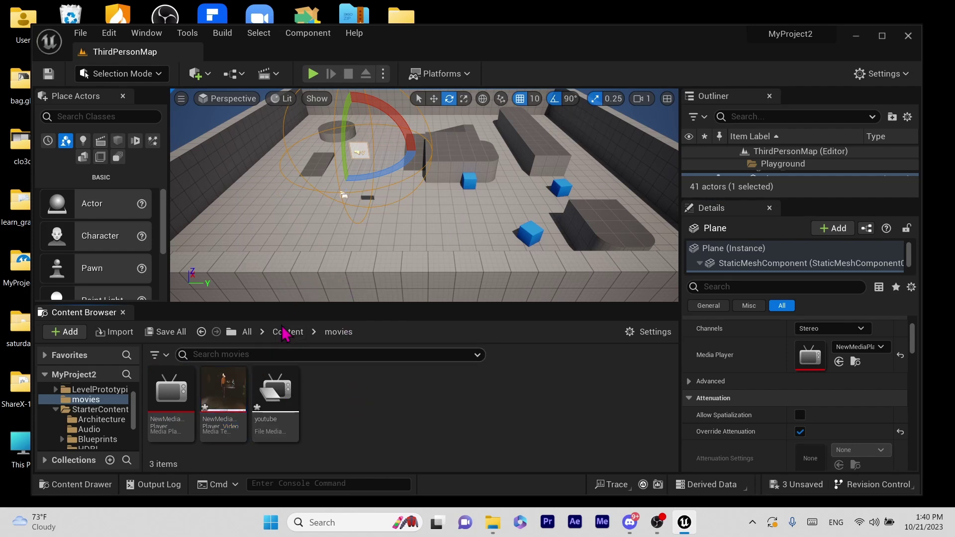
scroll(355, 147, "up", 3)
scroll(354, 147, "up", 2)
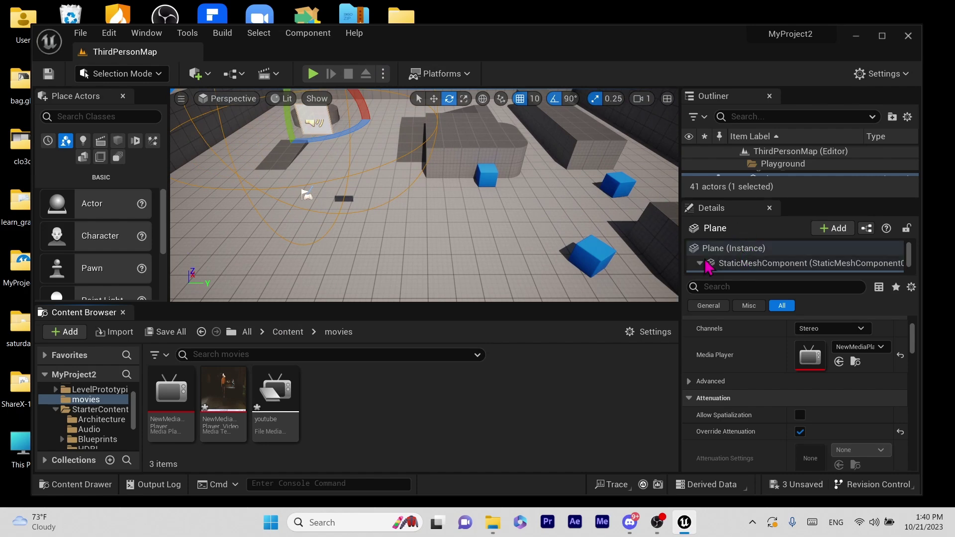
- Drag NewMediaPlayer_Video onto the plane, creating NewMediaPlayer_Video_Mat as its material
left_click(719, 251)
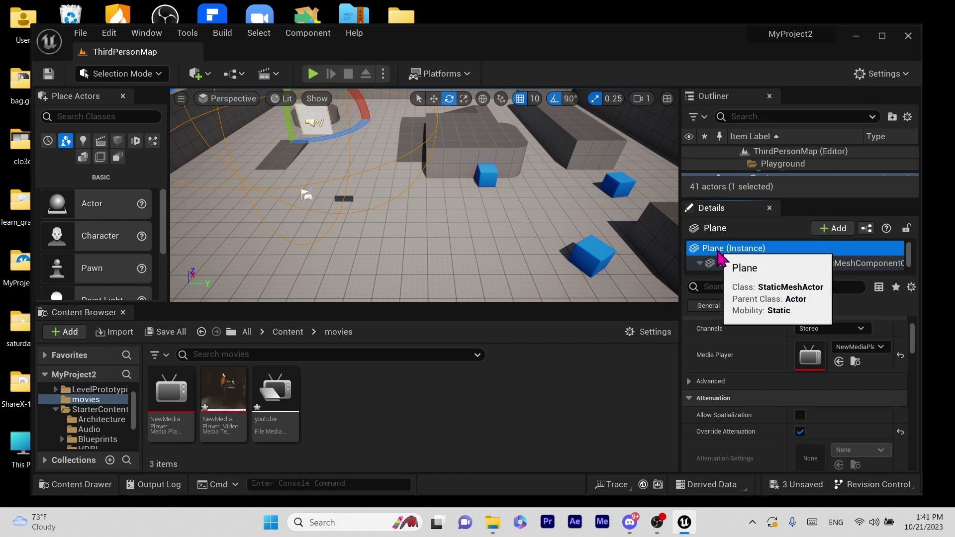
left_click(220, 423)
left_click_drag(220, 424, 312, 121)
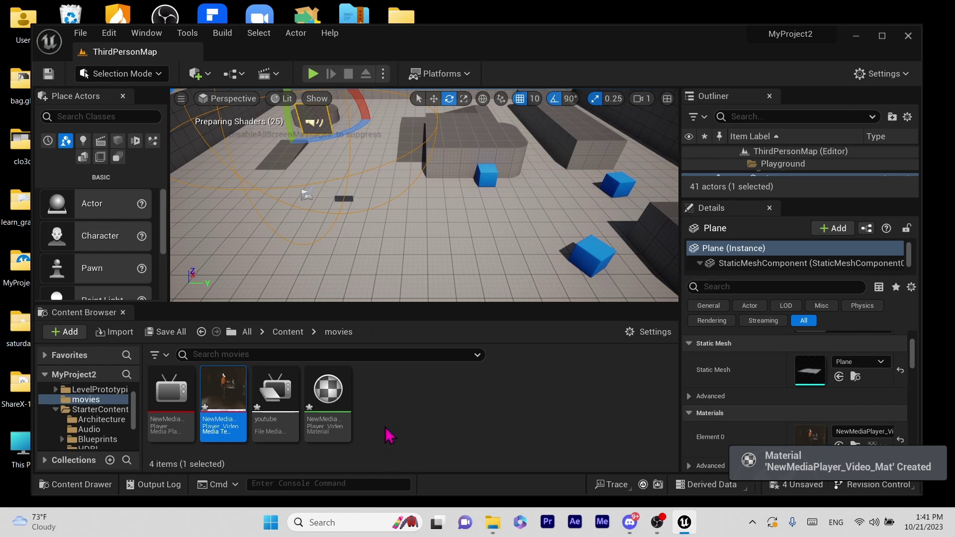
left_click(417, 409)
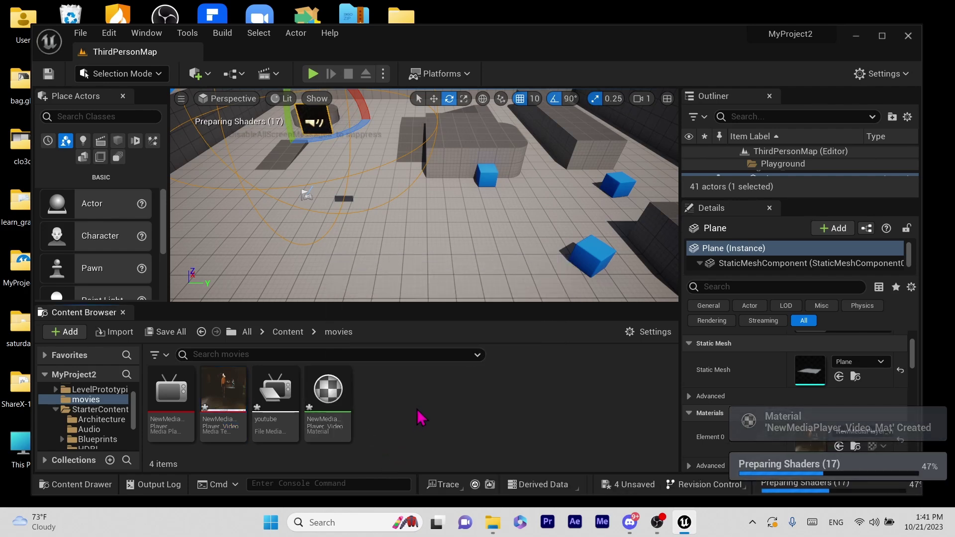
- Save the youtube source, media texture and new material assets
left_click(212, 400)
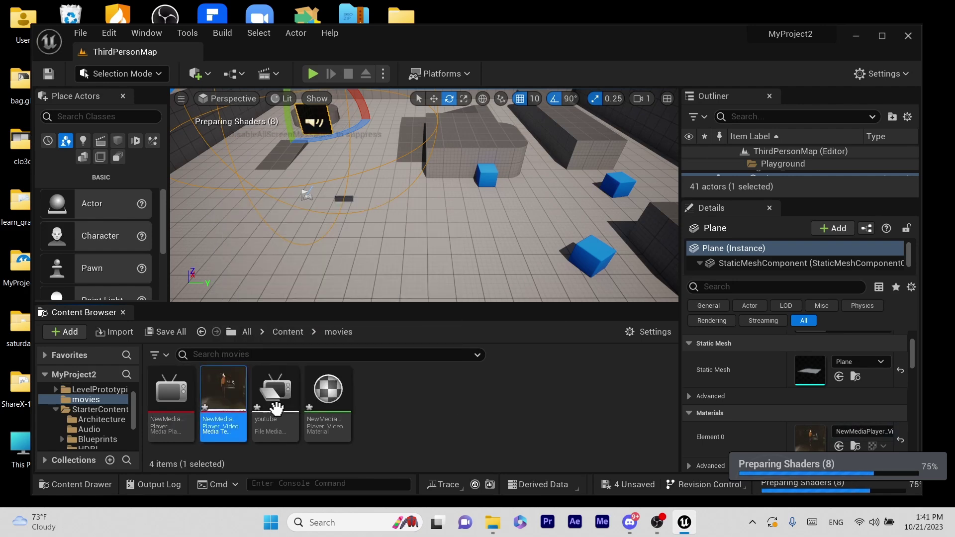
left_click(332, 406, "shift")
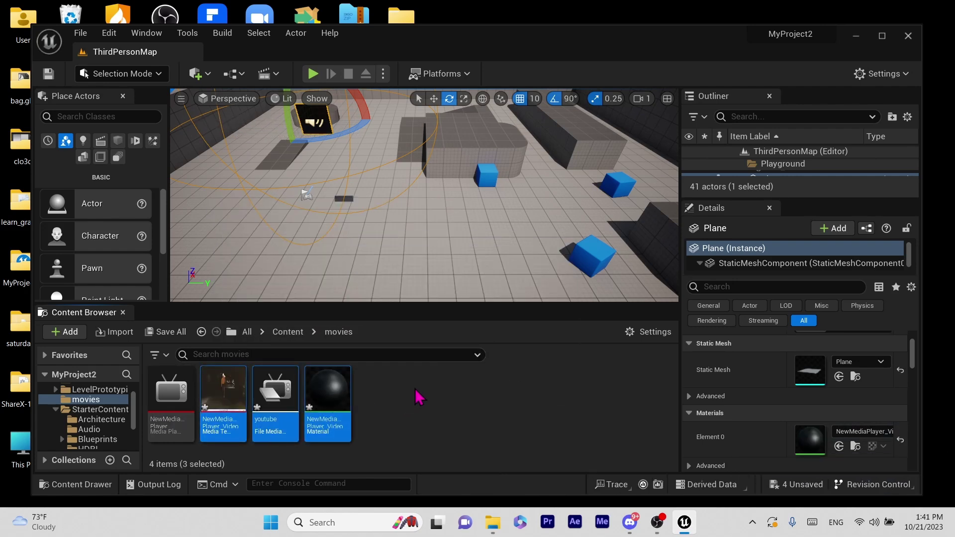
key("ctrl+s")
left_click(421, 396)
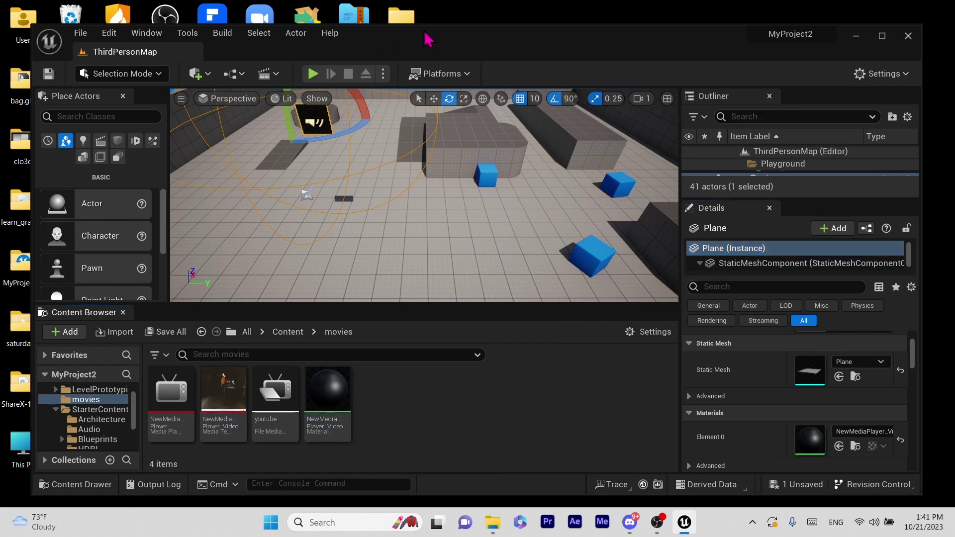
left_click_drag(428, 40, 472, 46)
scroll(352, 154, "up", 3)
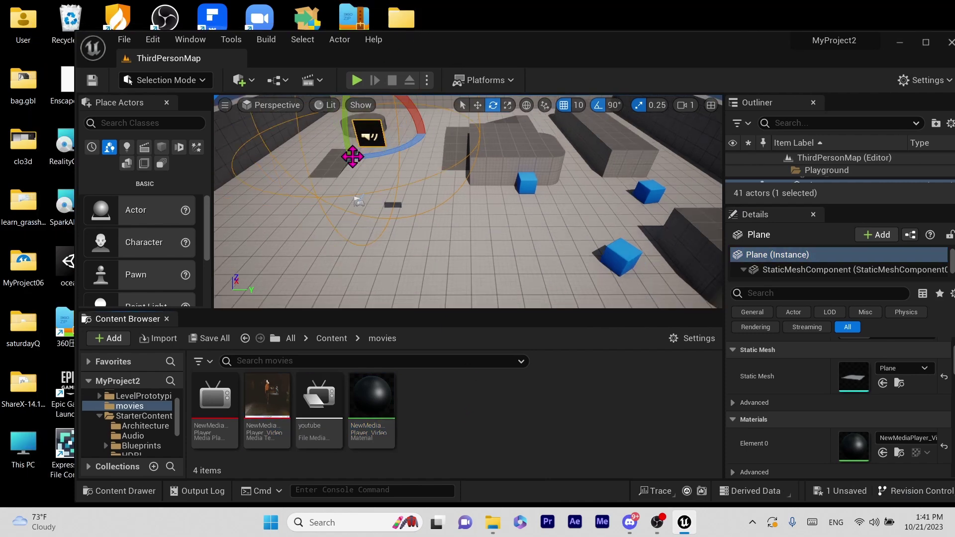
scroll(351, 152, "down", 1)
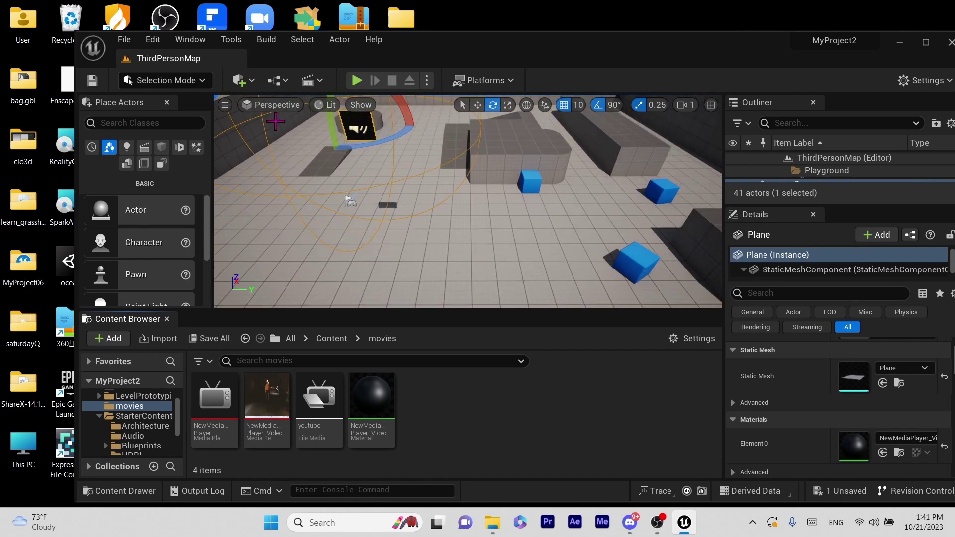
- Open the Level Blueprint and dock it as a tab beside the ThirdPersonMap level tab
left_click(285, 81)
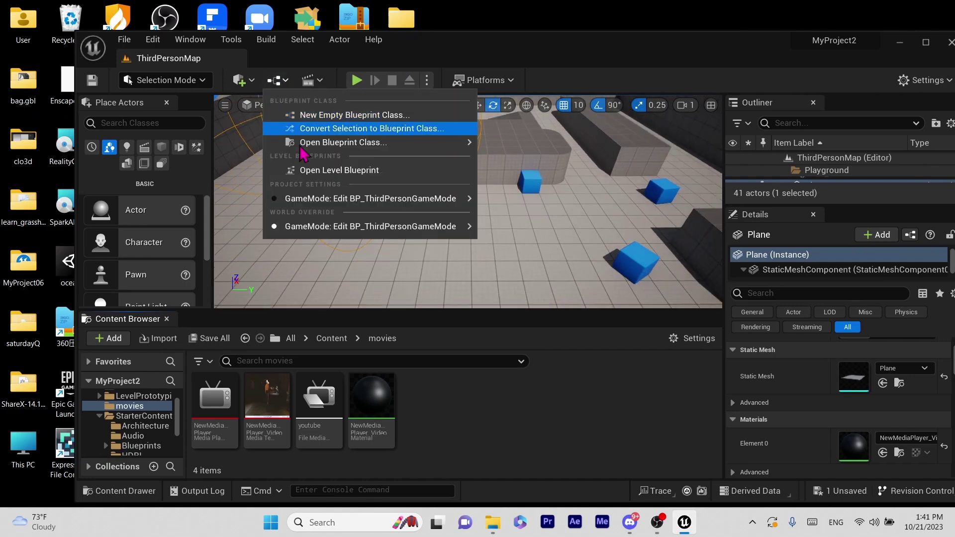
left_click(318, 172)
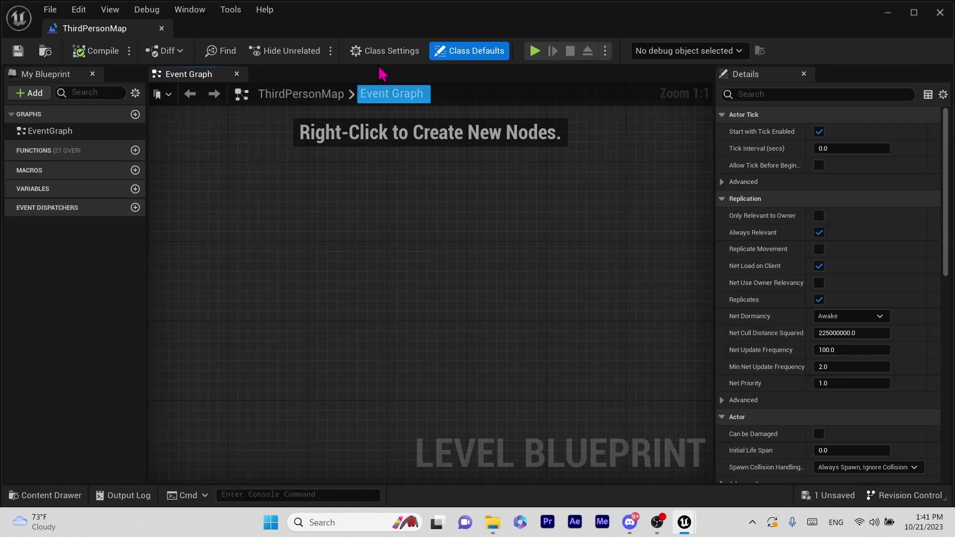
left_click_drag(347, 29, 486, 56)
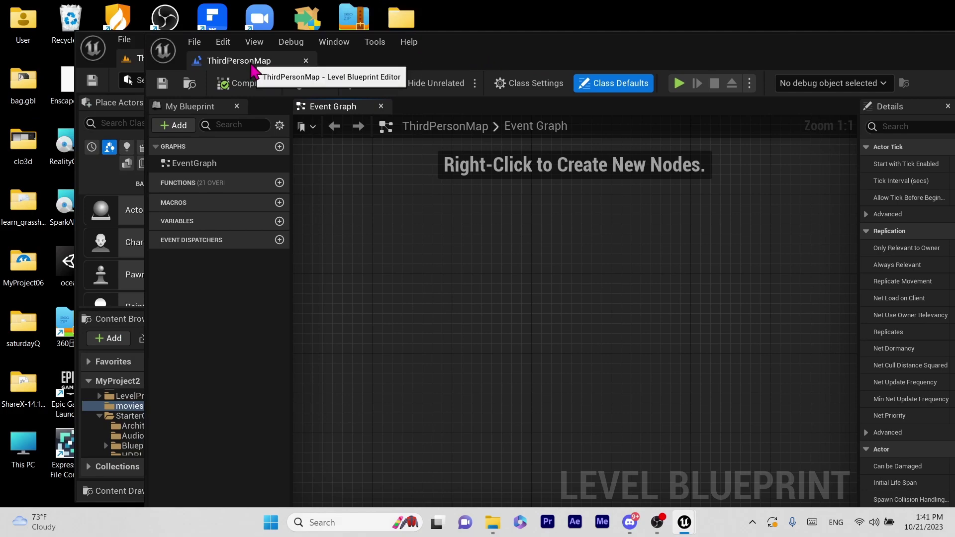
left_click_drag(254, 70, 291, 73)
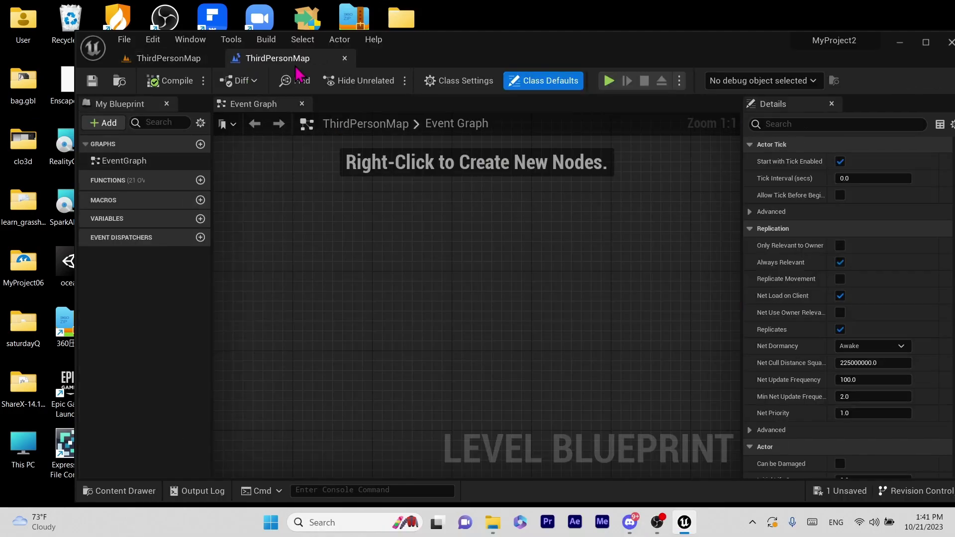
left_click(160, 58)
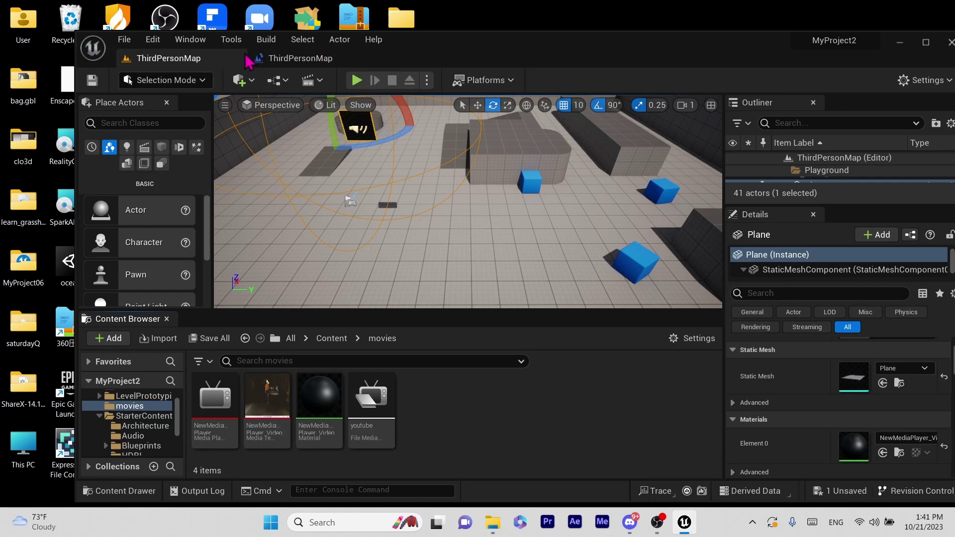
left_click(266, 58)
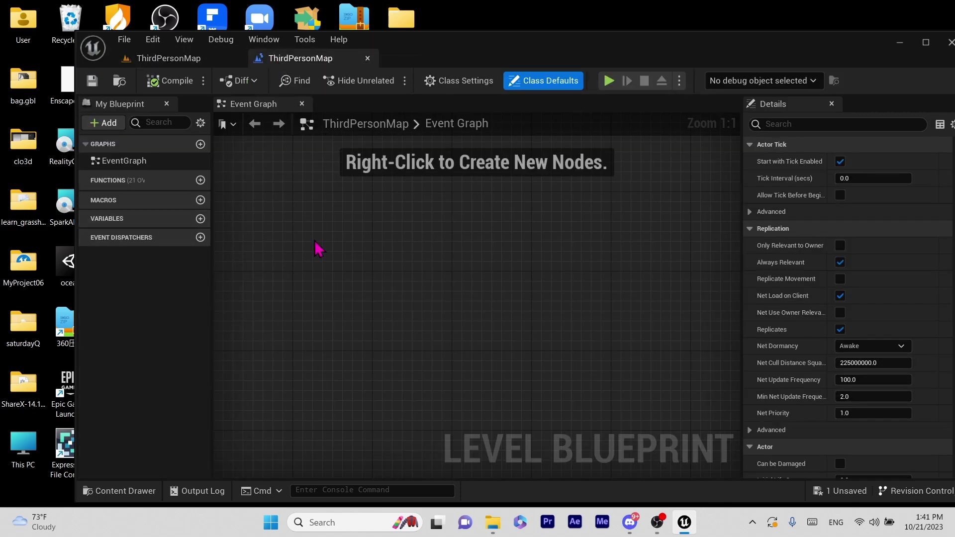
- Add an Event BeginPlay node to the Event Graph and create a new variable
right_click(322, 251)
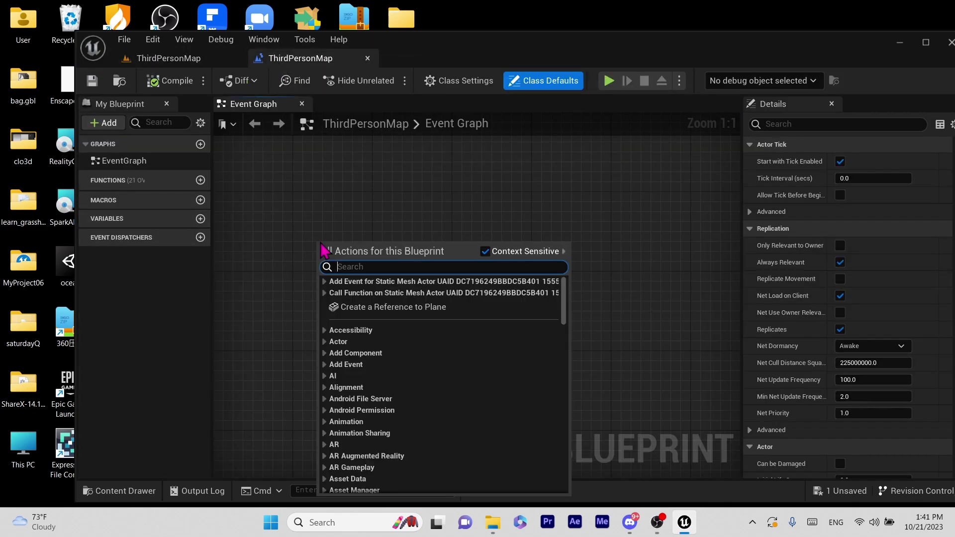
type("event")
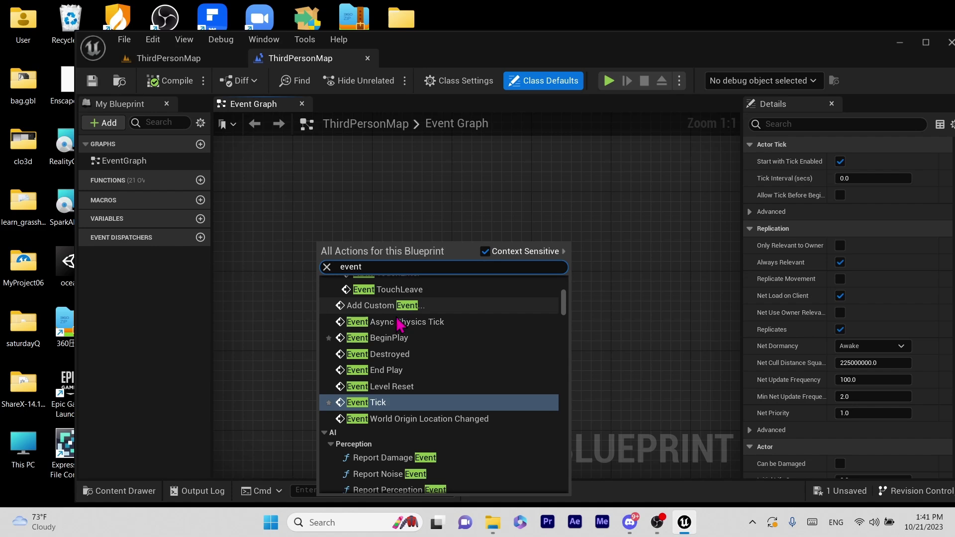
left_click(399, 338)
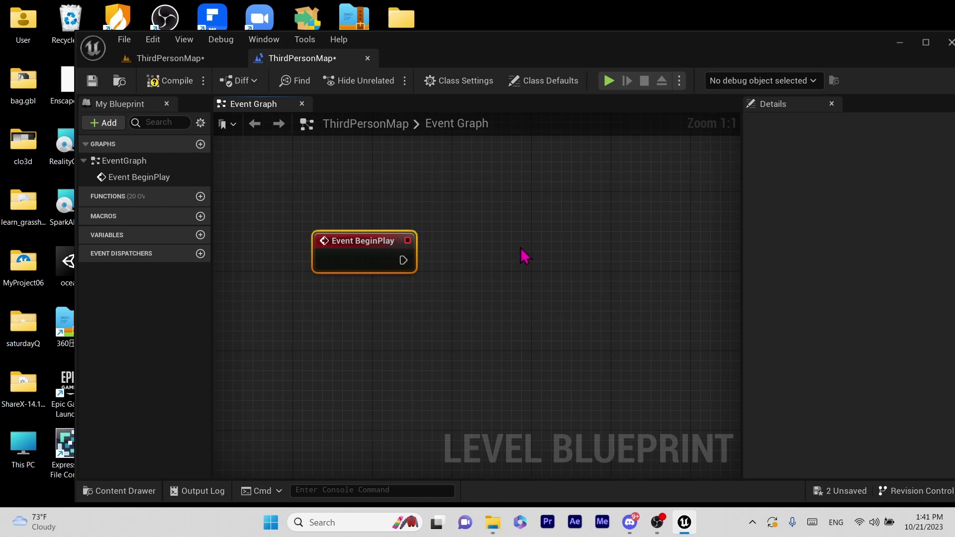
left_click(200, 235)
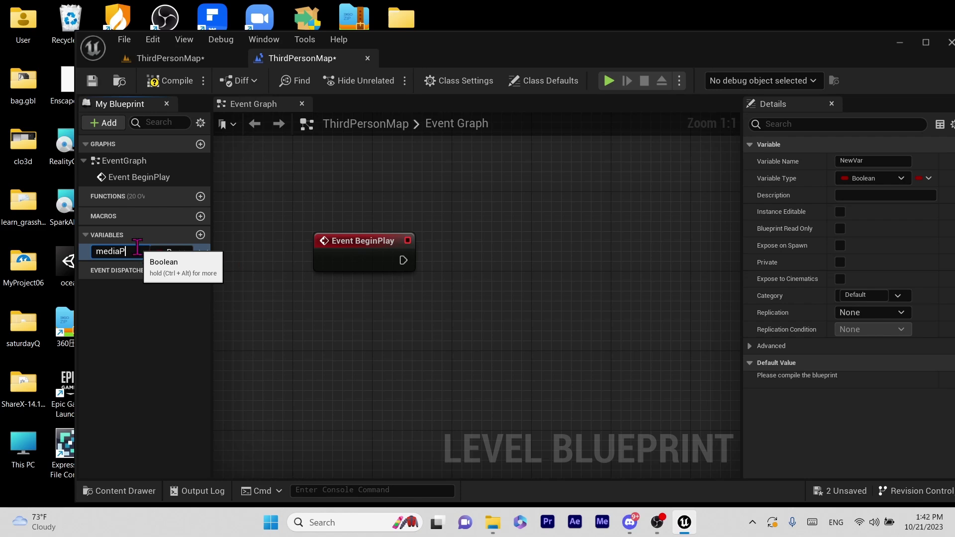
- Name the variable mediaPlayer, make it a Media Player object reference, and compile
key("Return")
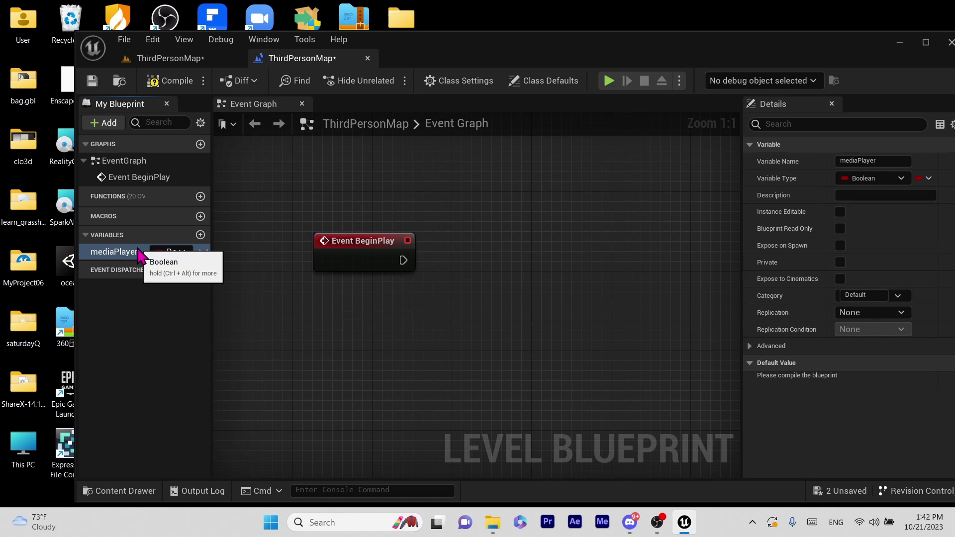
left_click(901, 180)
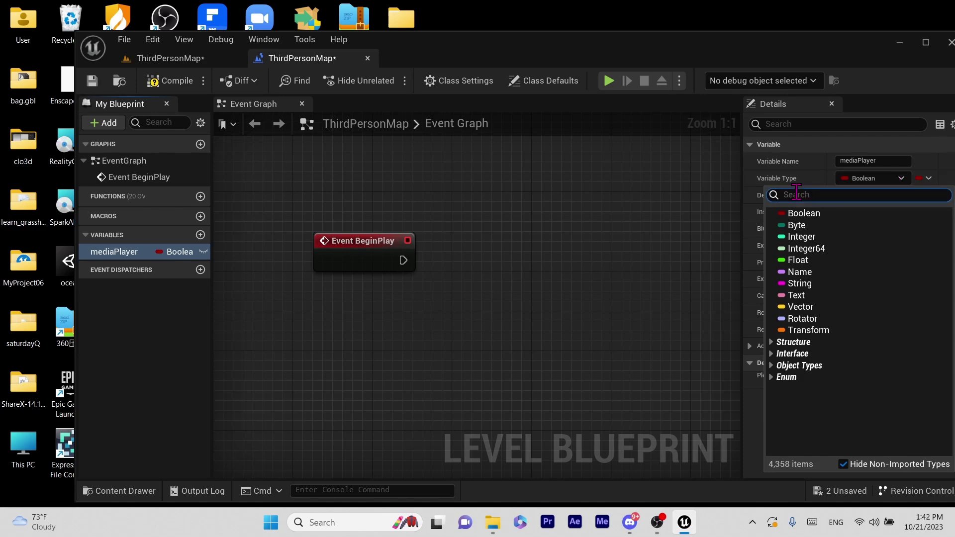
type("m")
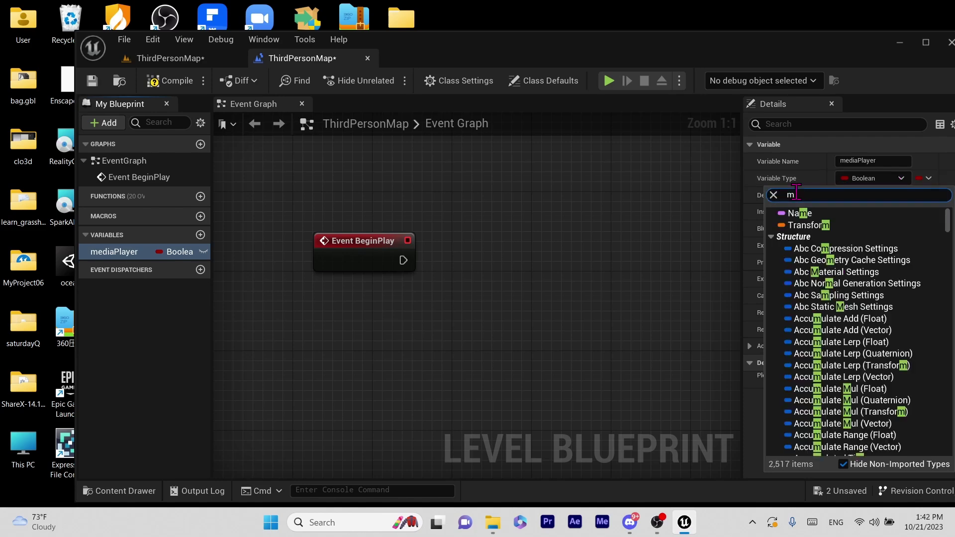
type("edia")
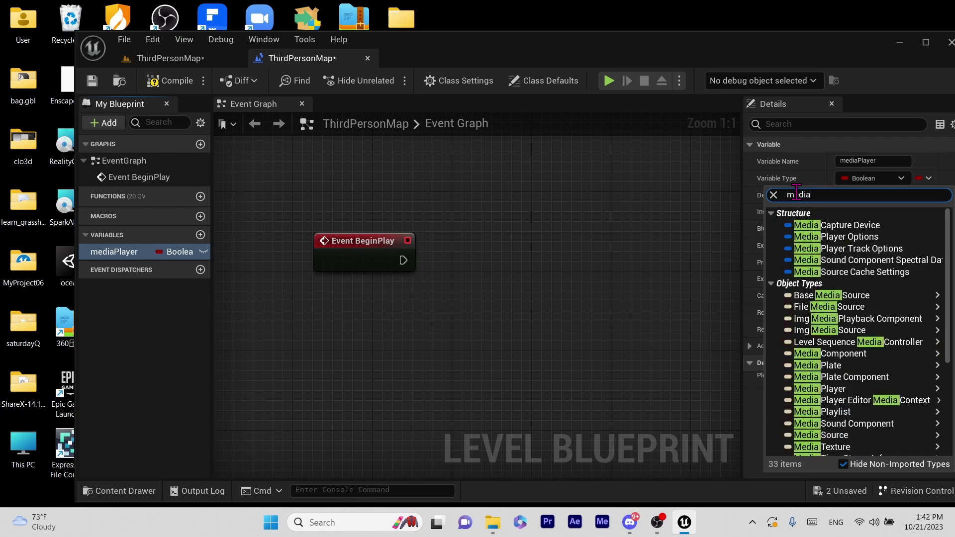
type(" playe")
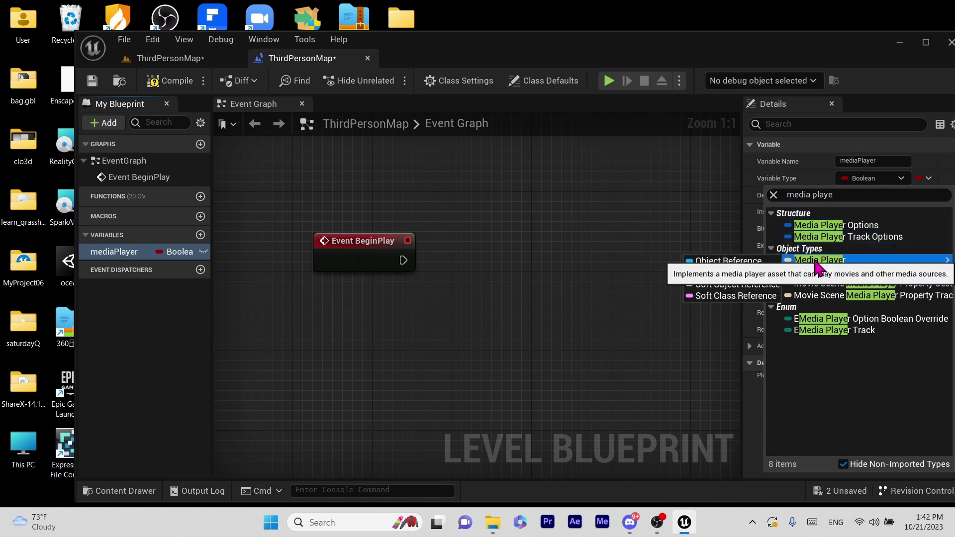
left_click(816, 261)
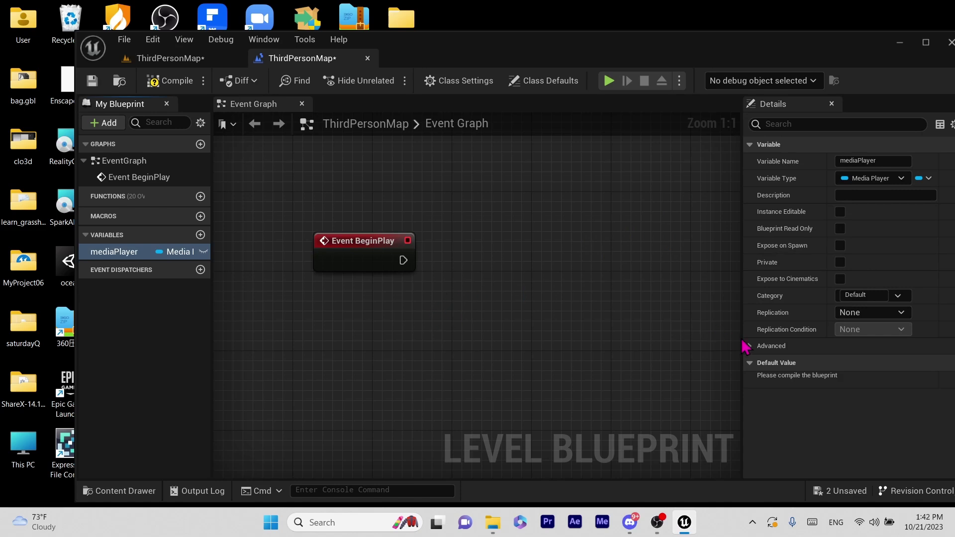
left_click_drag(638, 63, 563, 41)
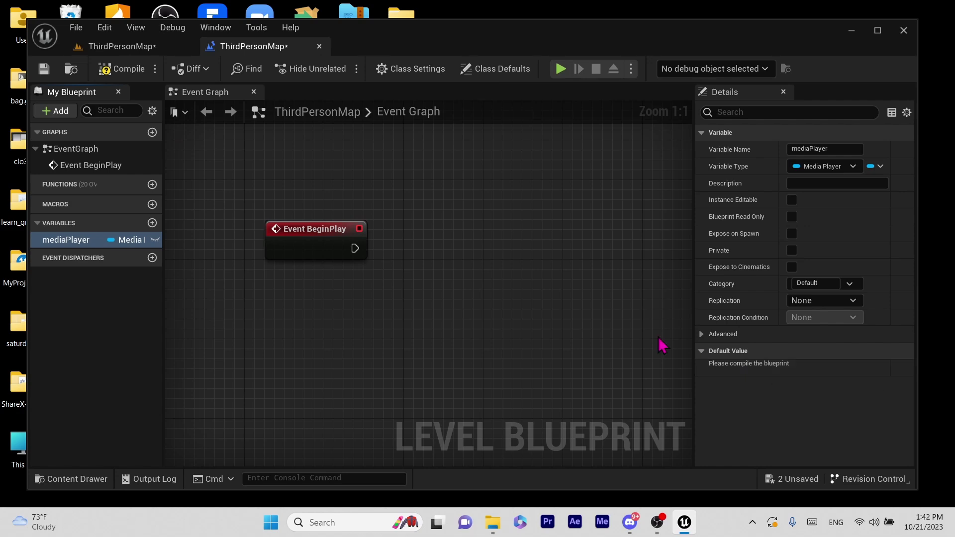
left_click(111, 71)
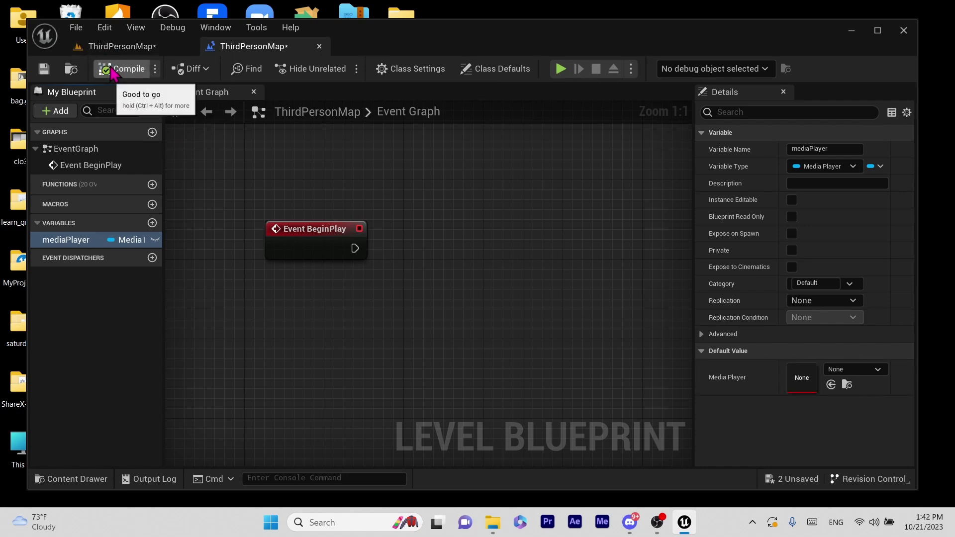
- Save, set mediaPlayer's default value to NewMediaPlayer, and add a mediaPlayer getter node
left_click(44, 70)
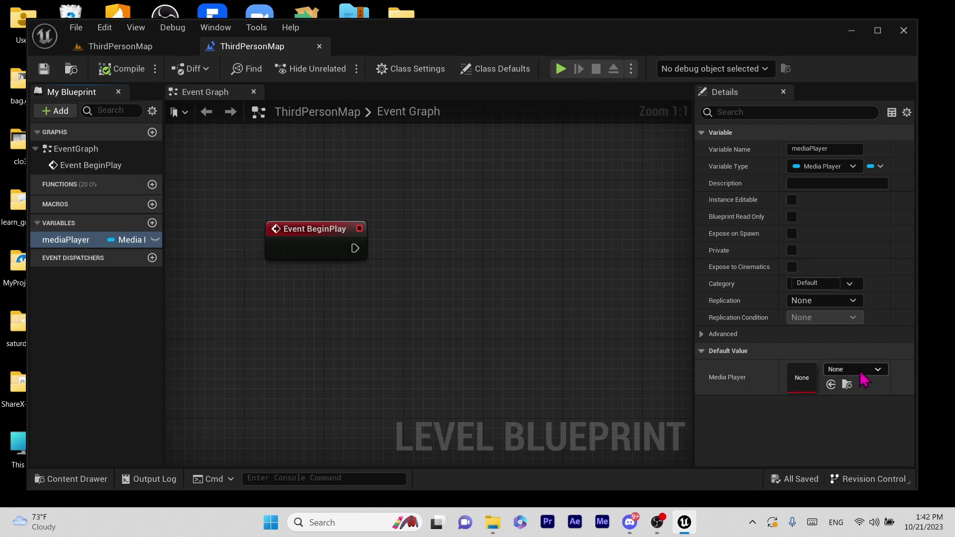
left_click(878, 370)
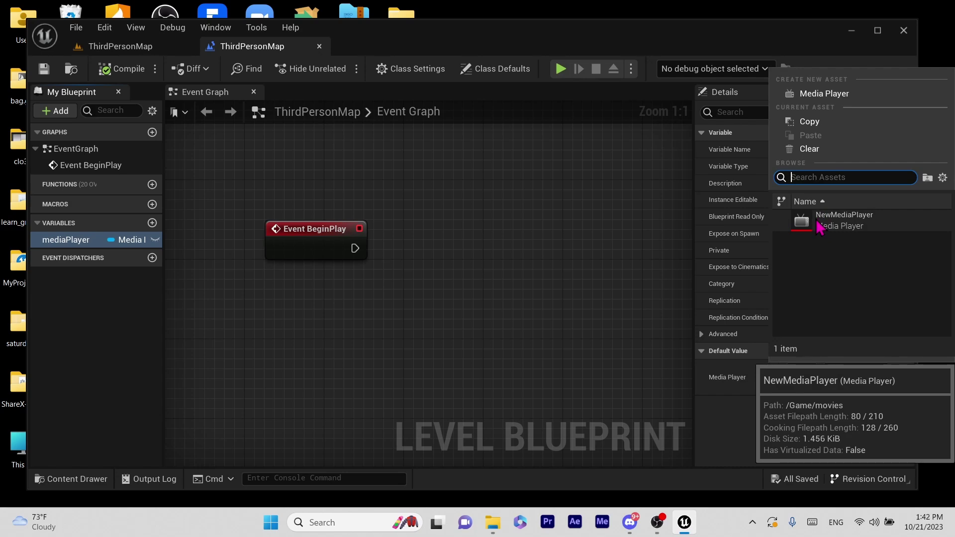
left_click(841, 219)
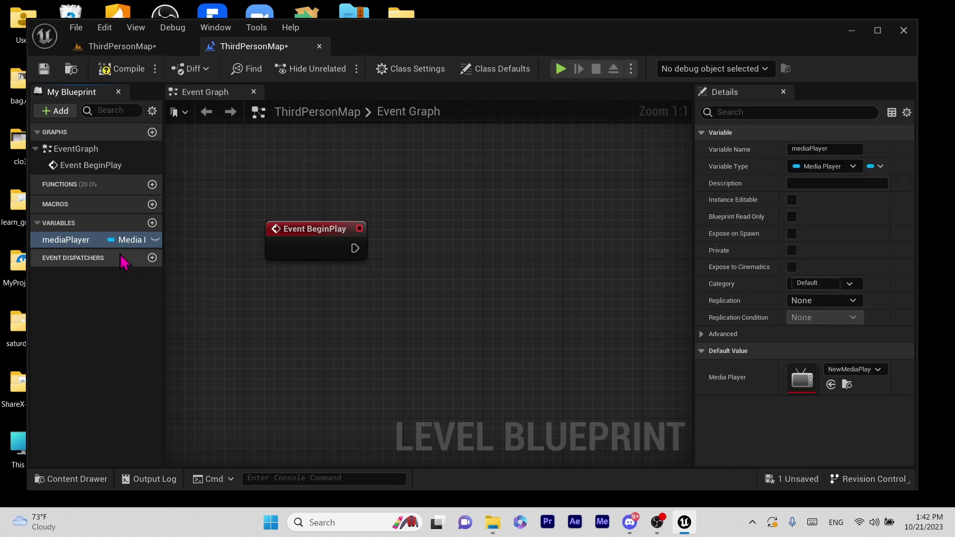
left_click_drag(59, 240, 316, 327)
left_click(388, 354)
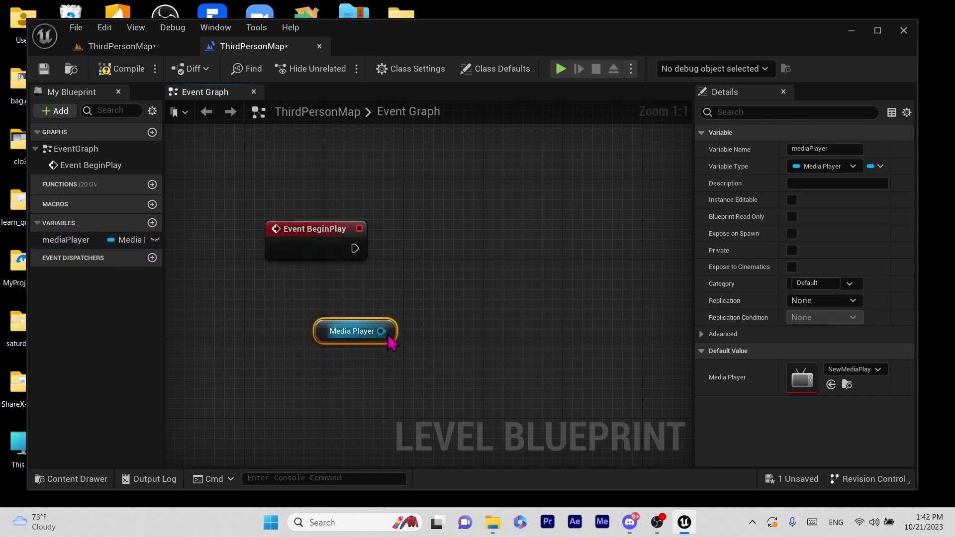
- Add an Open Source node from the mediaPlayer getter's pin
left_click_drag(381, 331, 474, 213)
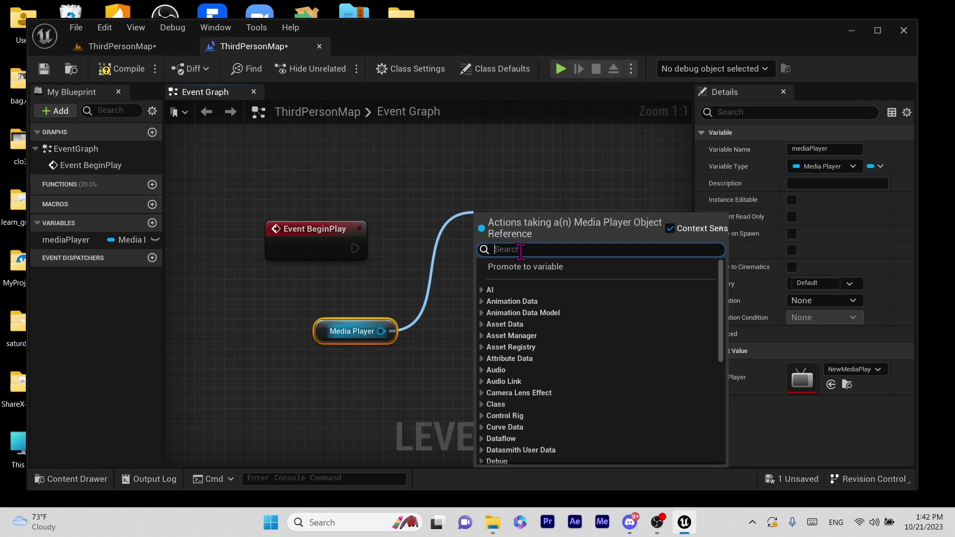
type("open")
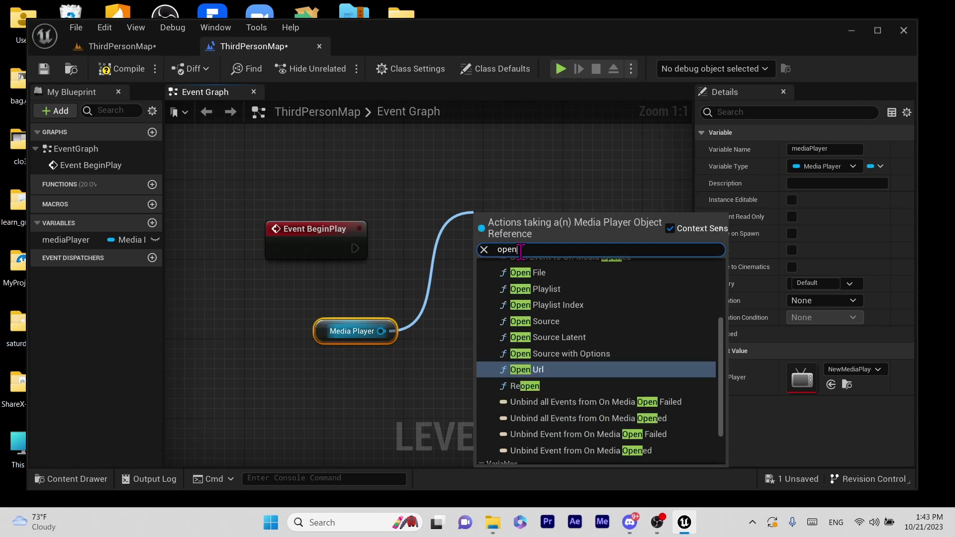
left_click(536, 321)
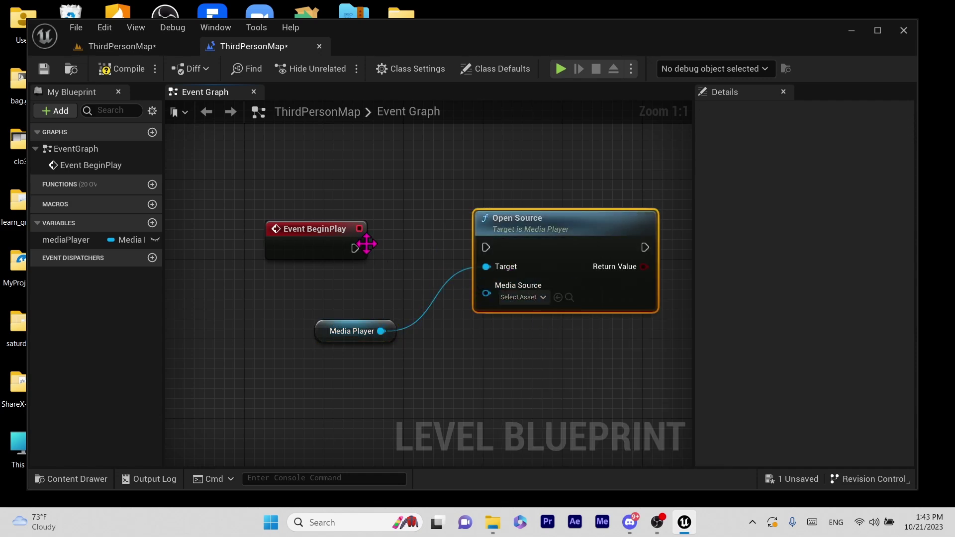
left_click_drag(355, 248, 433, 249)
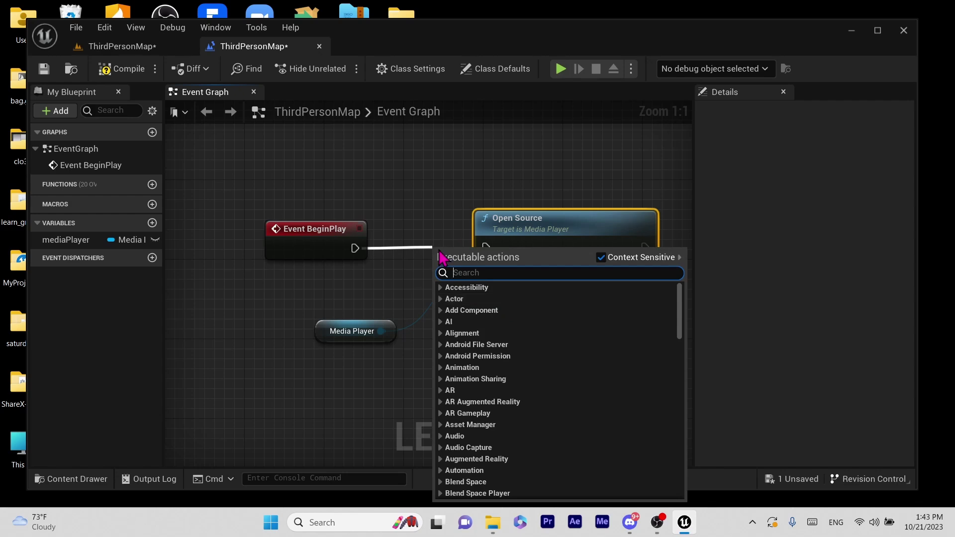
left_click(424, 230)
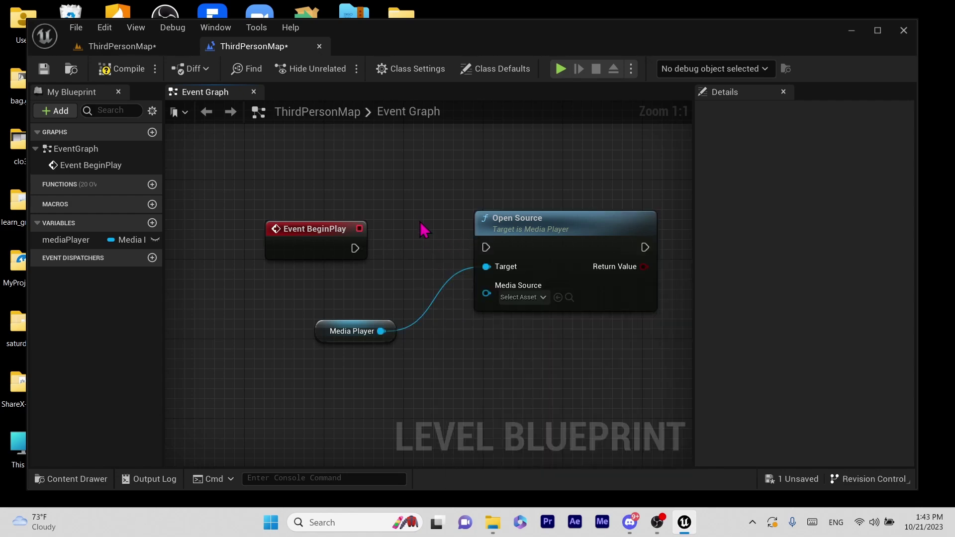
- Set Open Source's media source to youtube, place Event BeginPlay beside it, then compile and save
left_click(543, 300)
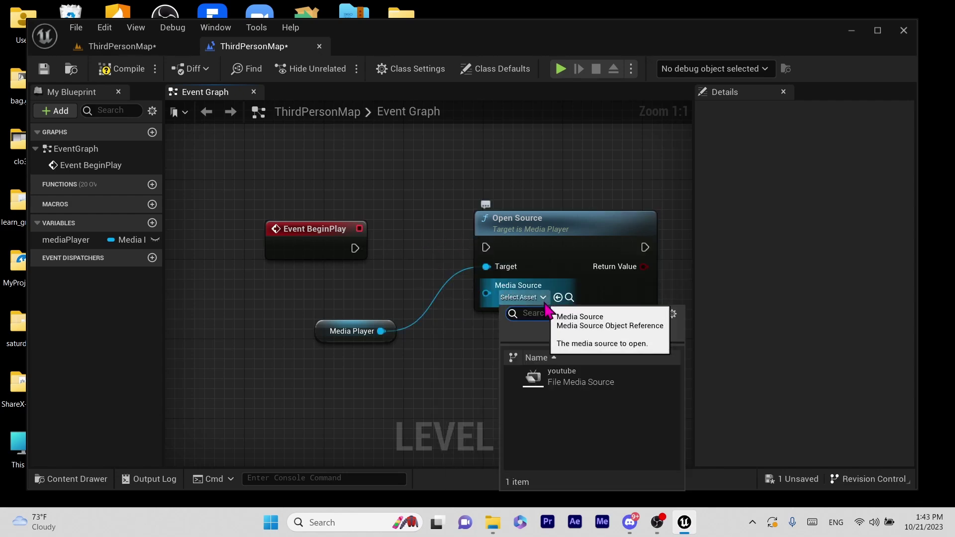
left_click(551, 381)
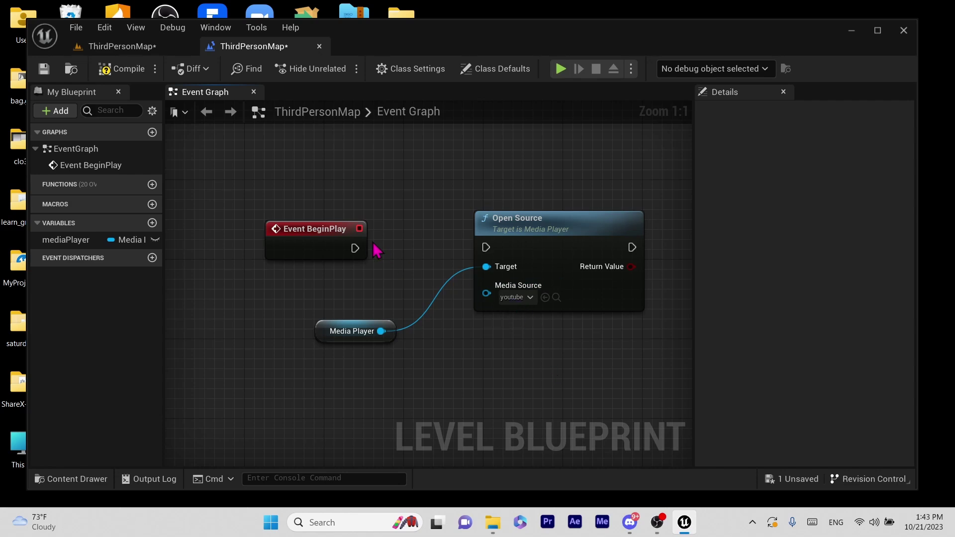
left_click_drag(365, 245, 486, 249)
left_click(475, 175)
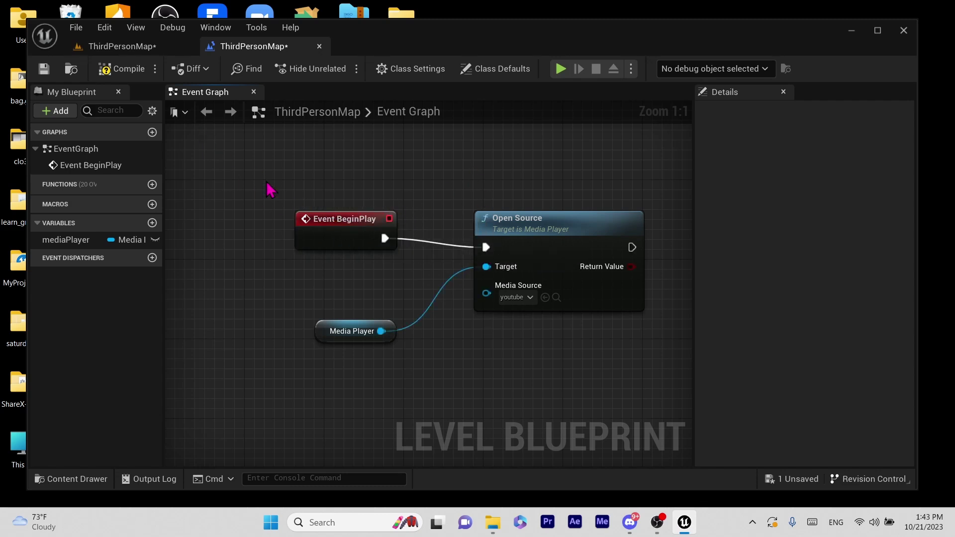
left_click(129, 69)
left_click(44, 69)
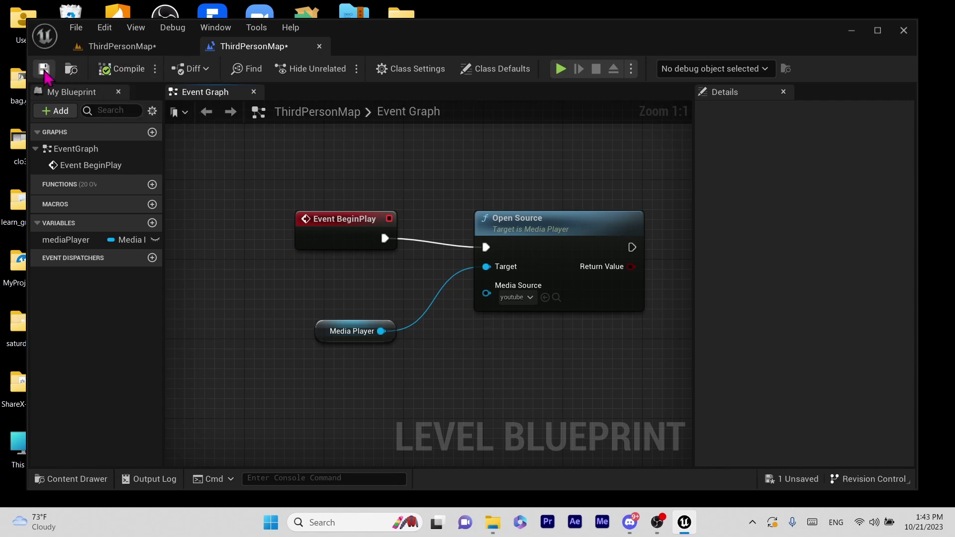
- Test-play the level to check the youtube video, then select and lower the media screen
left_click(108, 48)
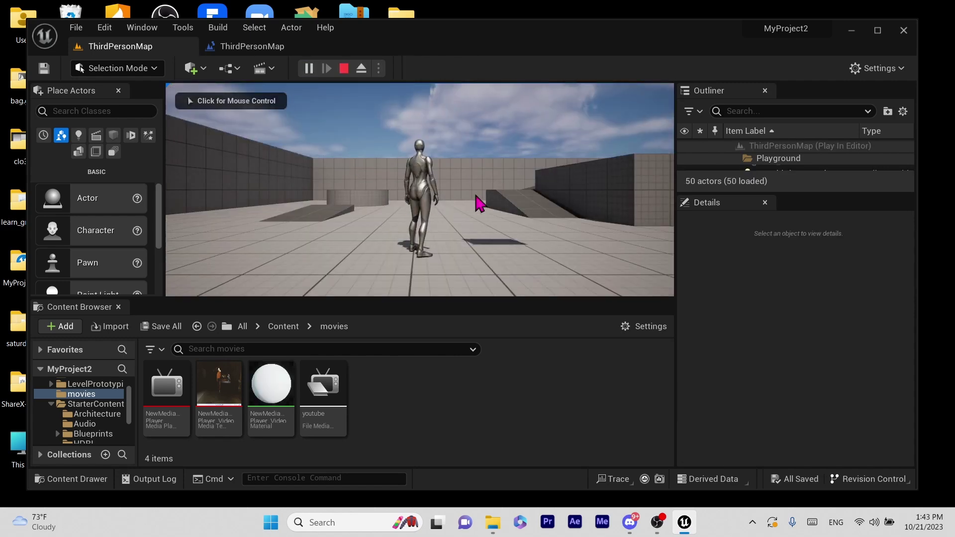
left_click(479, 203)
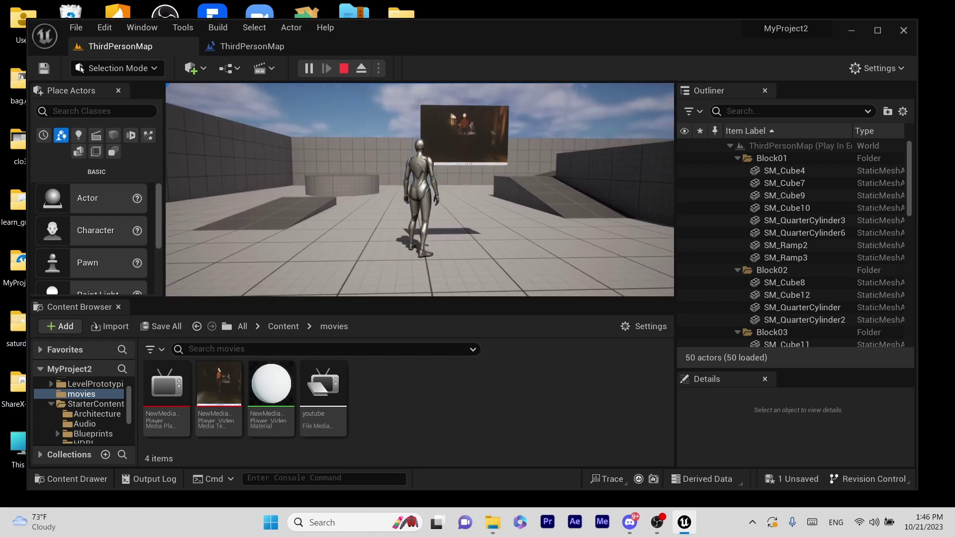
key("Escape")
left_click(476, 142)
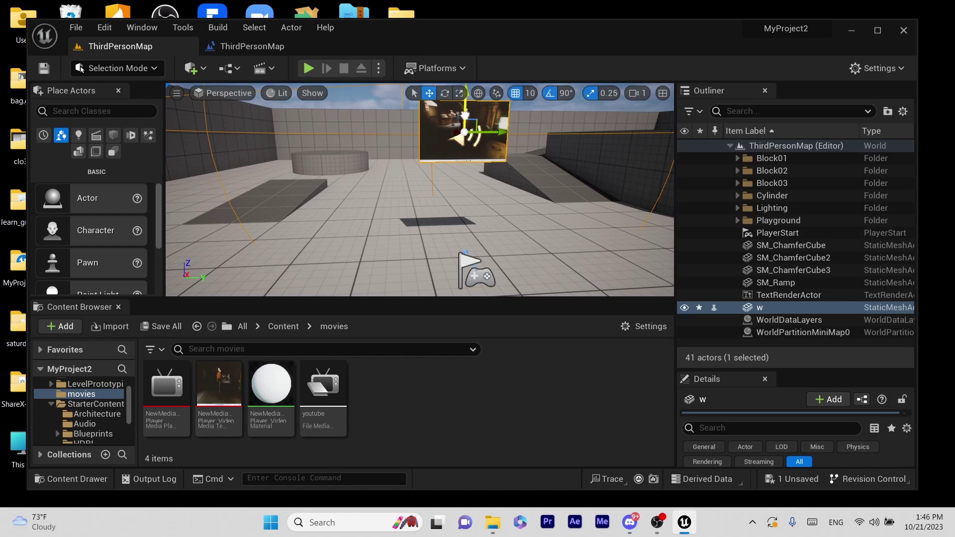
left_click_drag(465, 114, 465, 138)
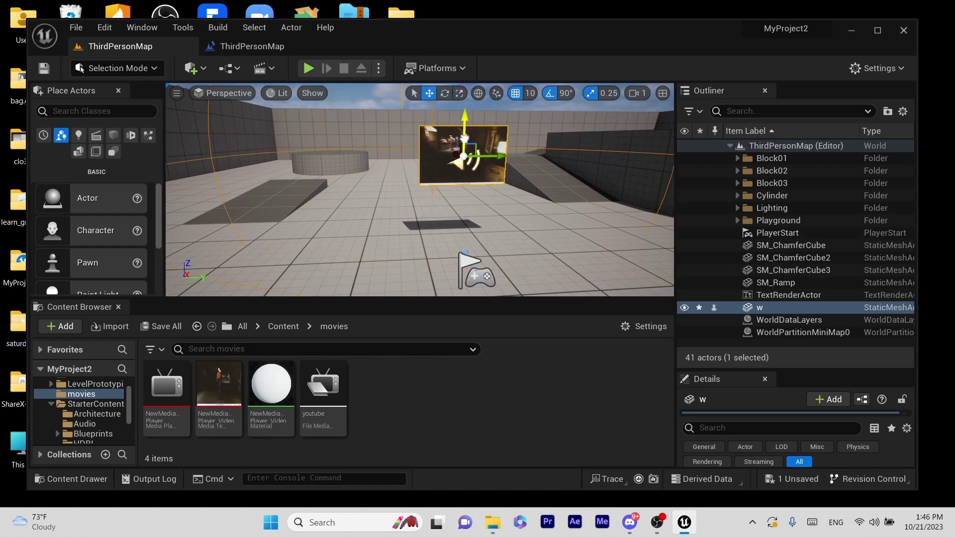
- Move the Event BeginPlay node up out of the way, then compile and save
left_click(262, 49)
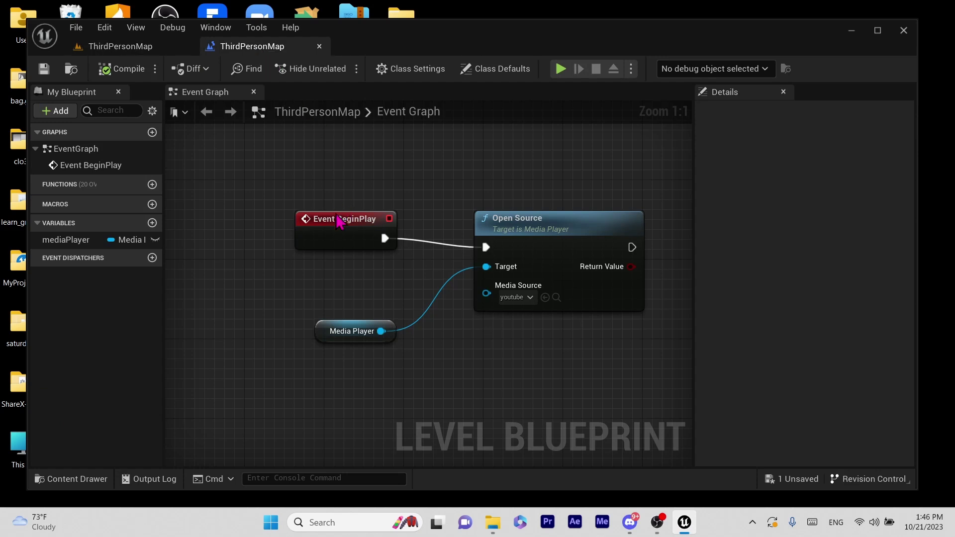
scroll(371, 288, "down", 1)
scroll(298, 207, "down", 1)
scroll(296, 207, "up", 2)
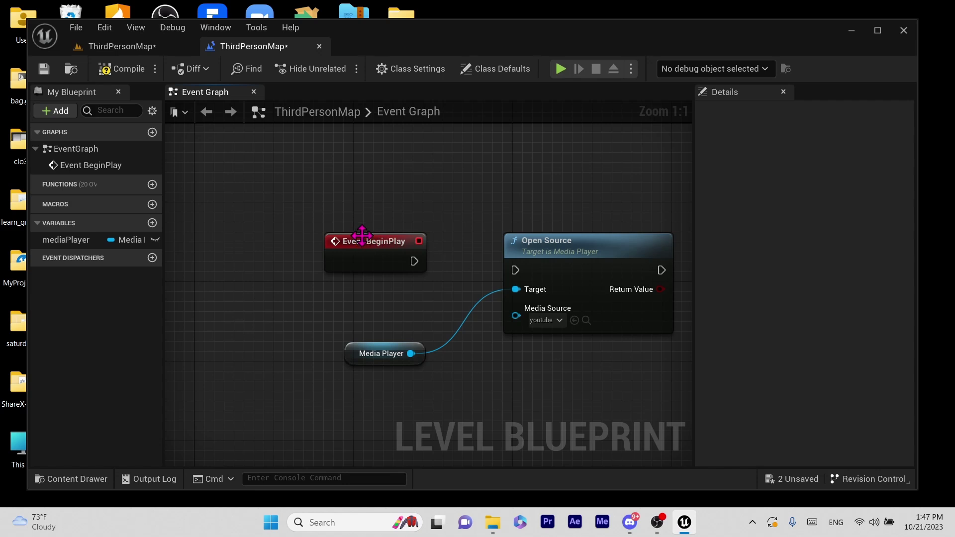
left_click_drag(361, 235, 324, 163)
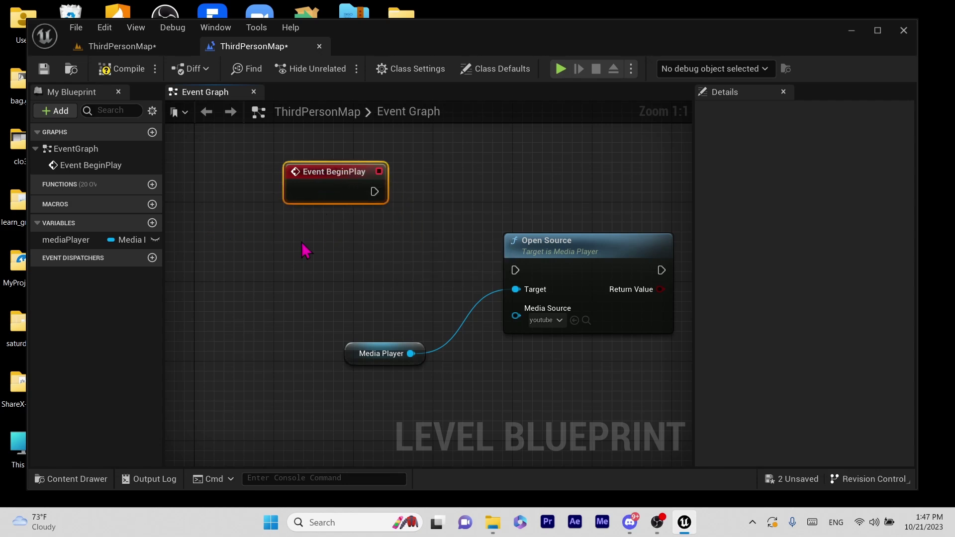
left_click(121, 74)
left_click(44, 69)
- Search 'trigg' in Place Actors and drop a Trigger Box near the Player Start
left_click(128, 48)
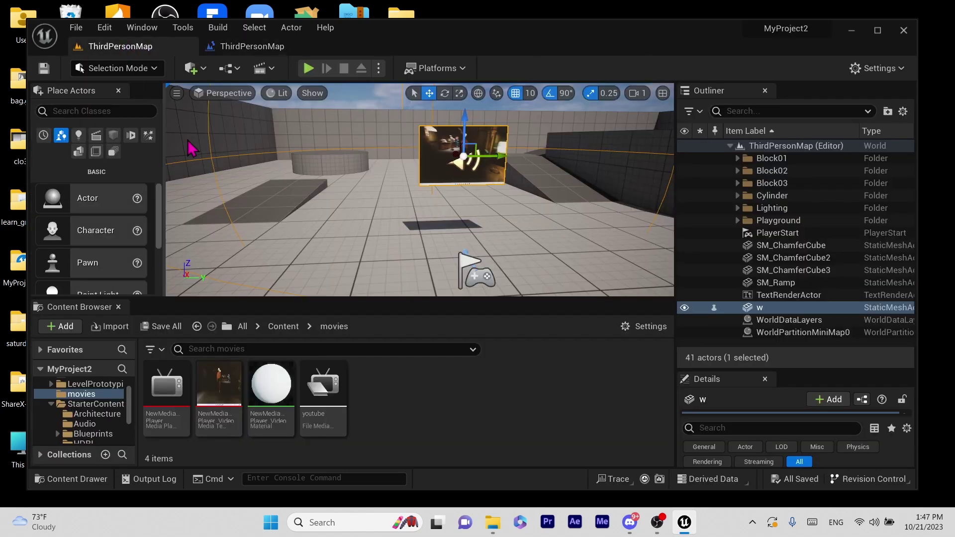
scroll(362, 228, "down", 3)
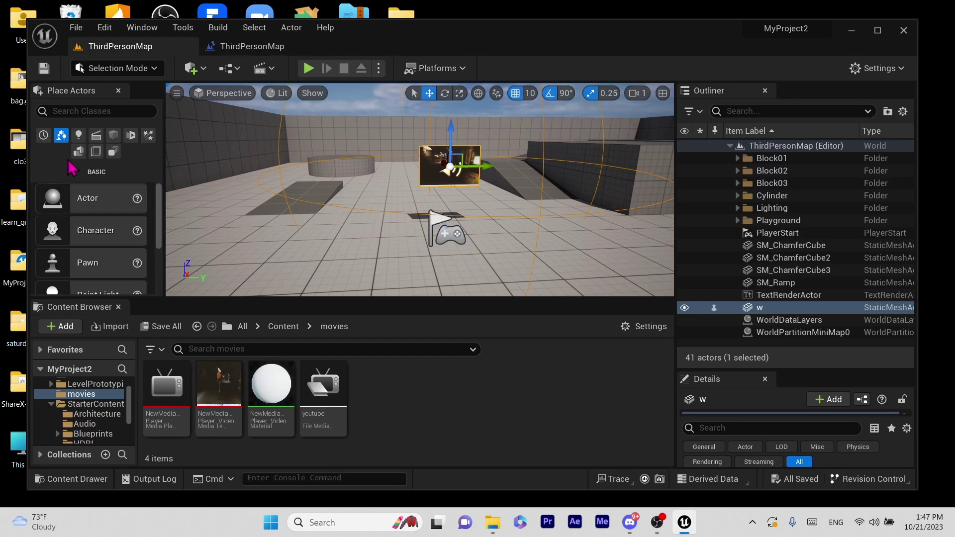
left_click(64, 111)
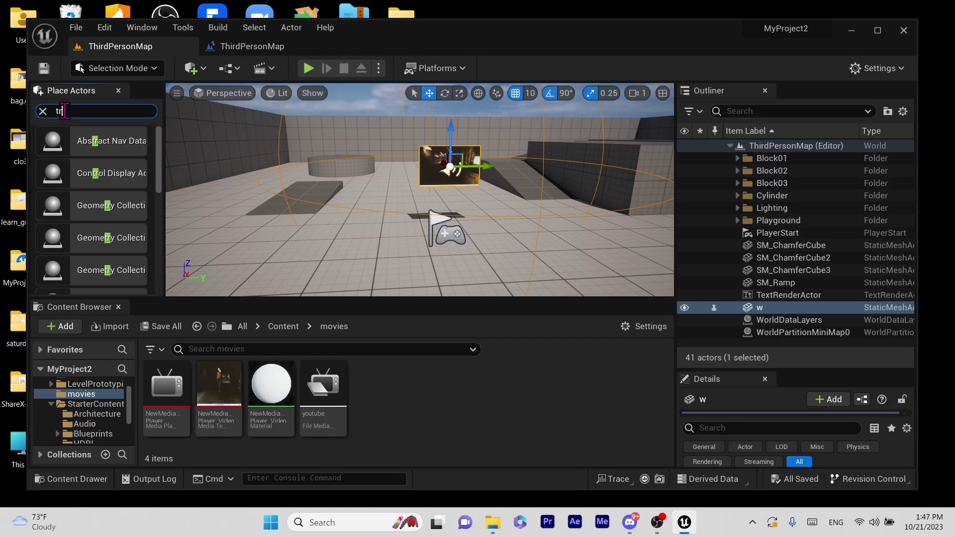
type("trigg")
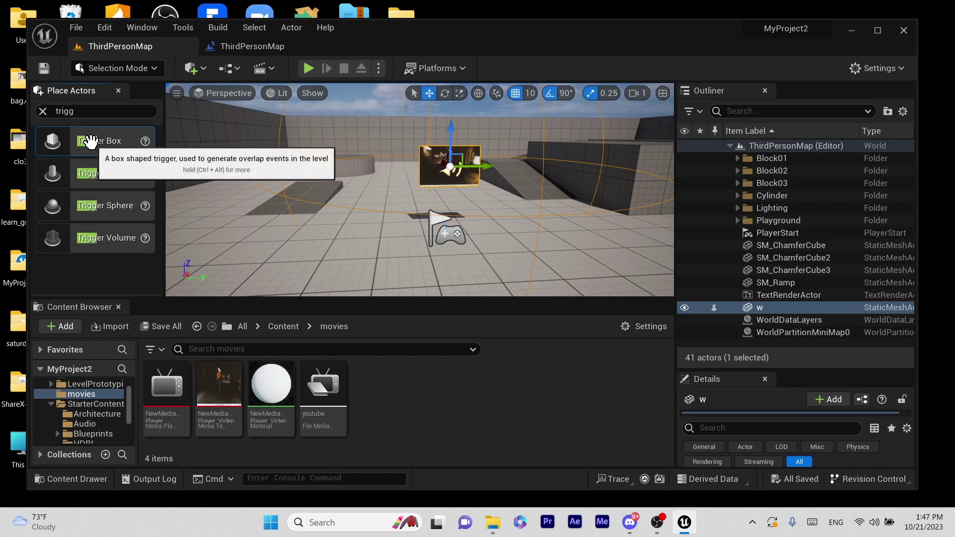
left_click_drag(100, 141, 436, 202)
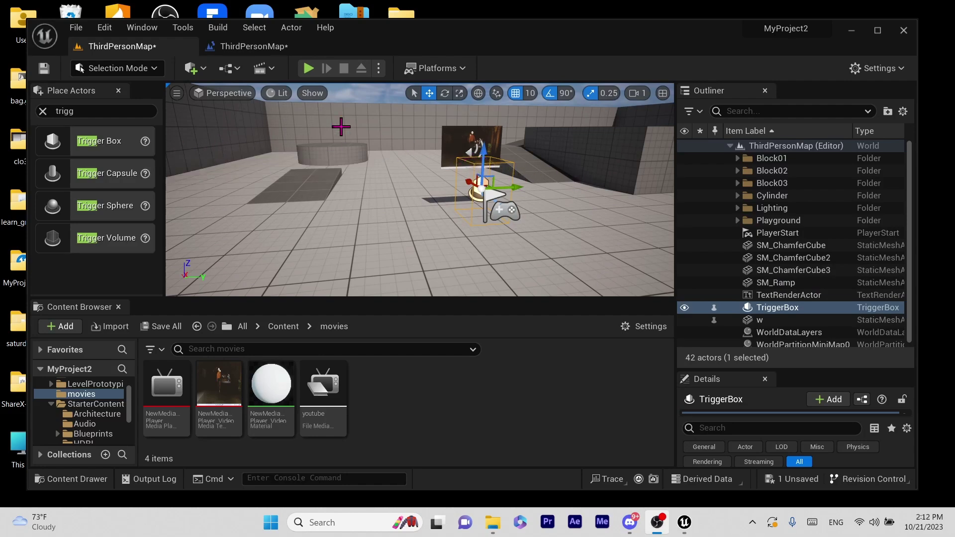
left_click(266, 46)
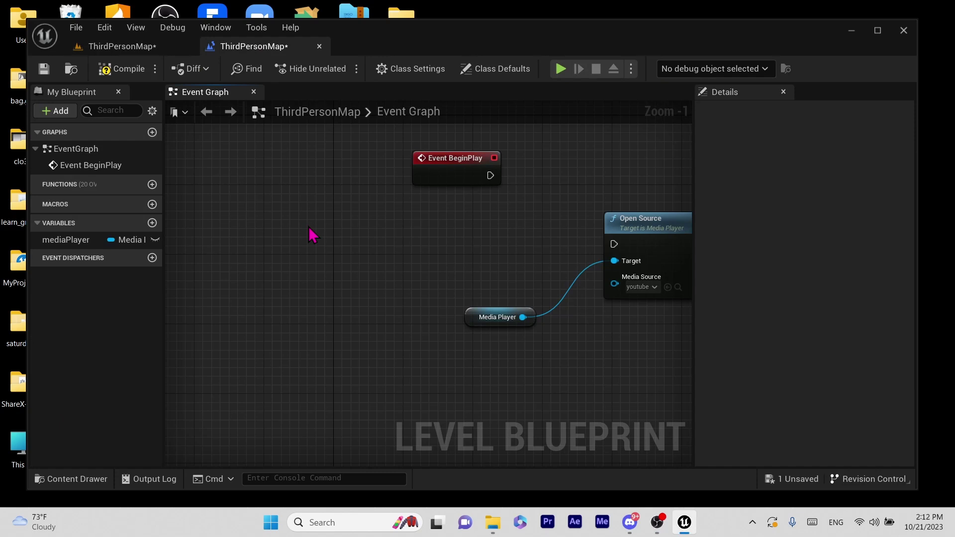
- Add the TriggerBox's On Actor Begin Overlap event node to the Level Blueprint graph
right_click(309, 228)
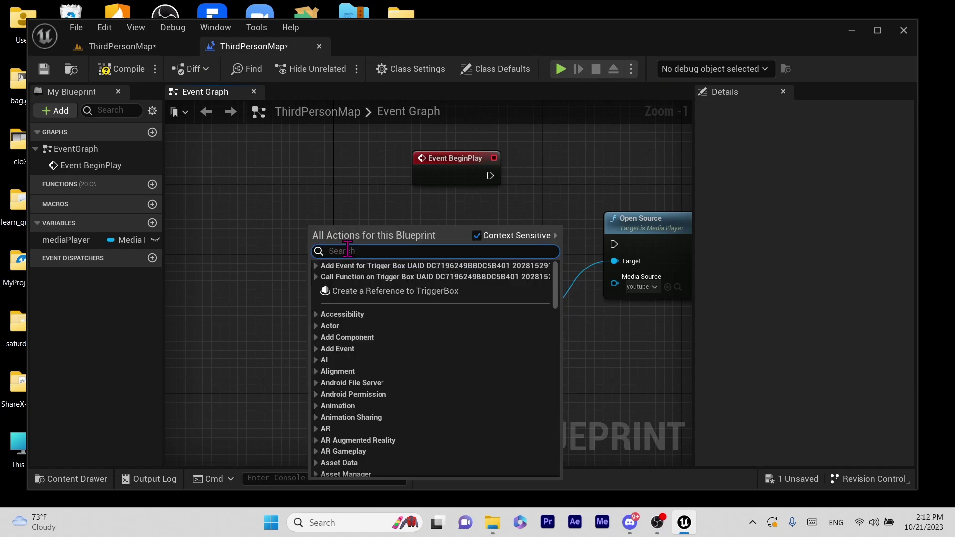
type("on")
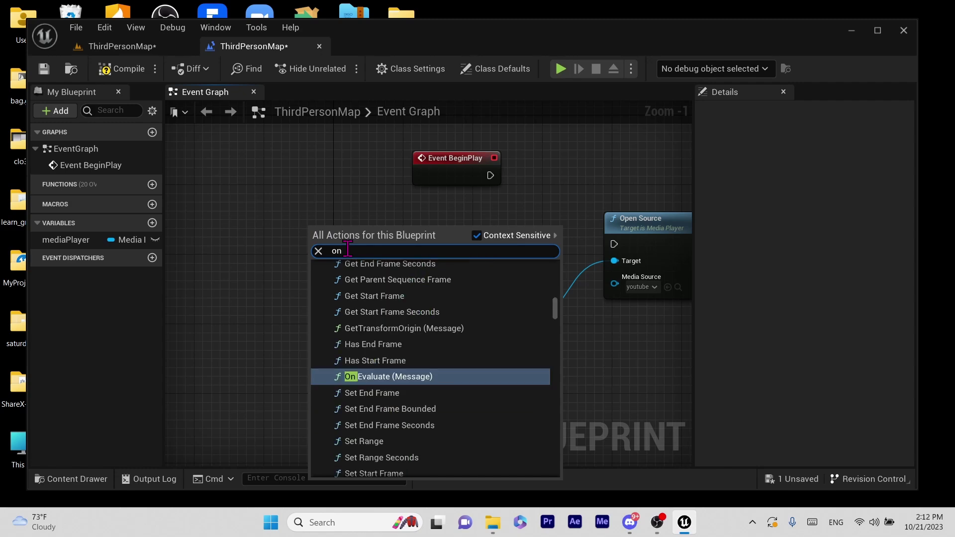
type(" begi")
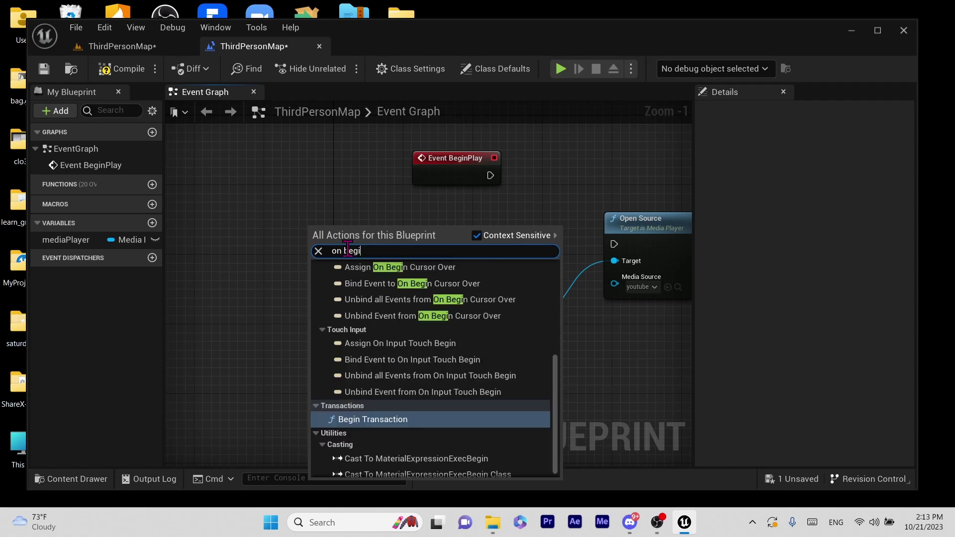
type("n ove")
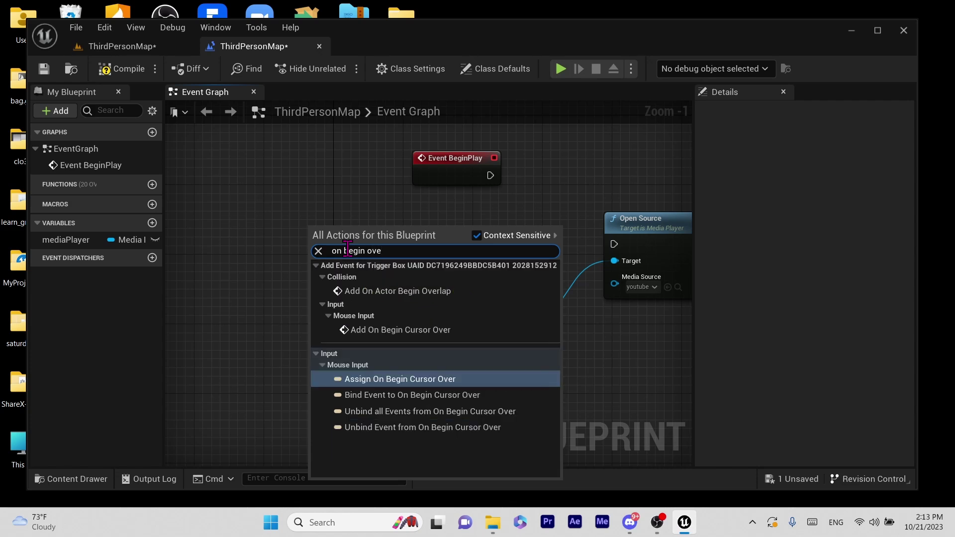
type("rla")
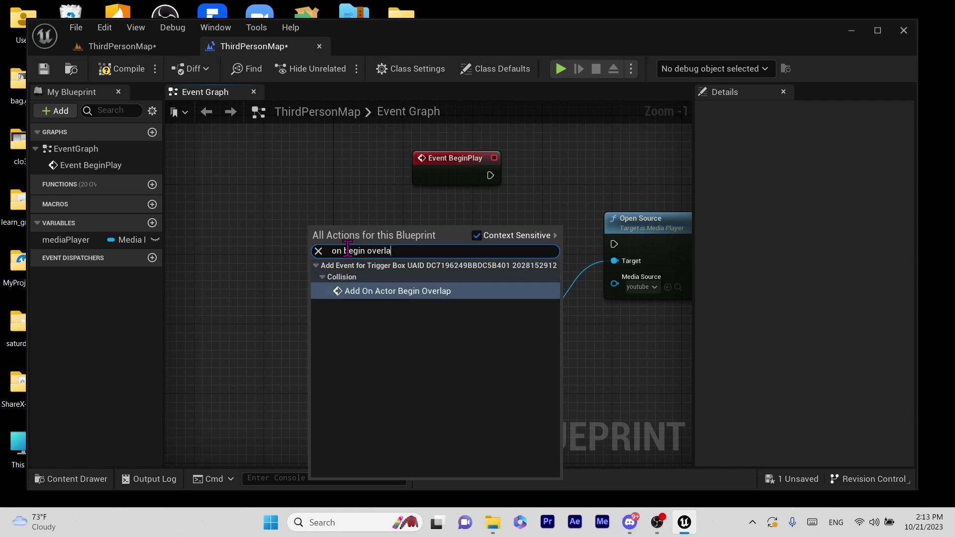
left_click(369, 292)
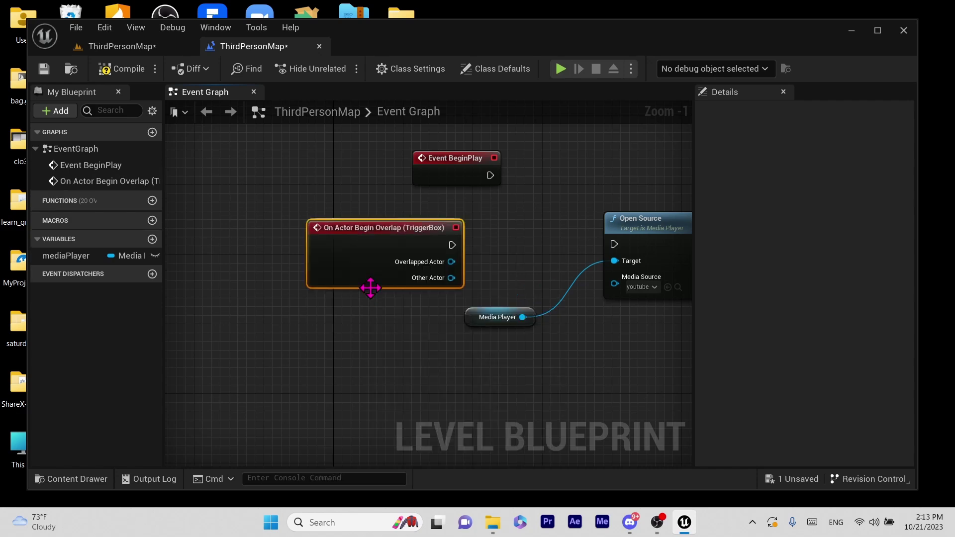
right_click_drag(510, 232, 441, 234)
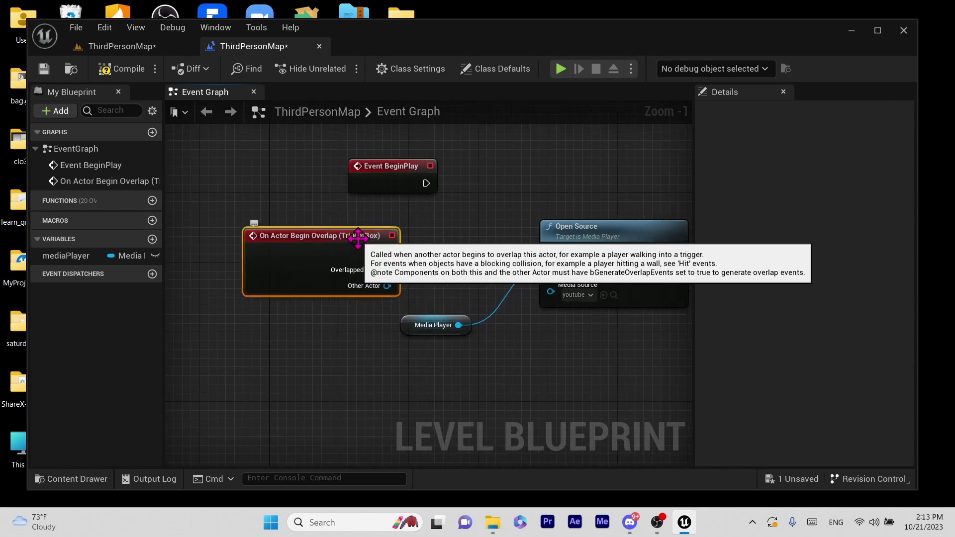
scroll(360, 241, "up", 1)
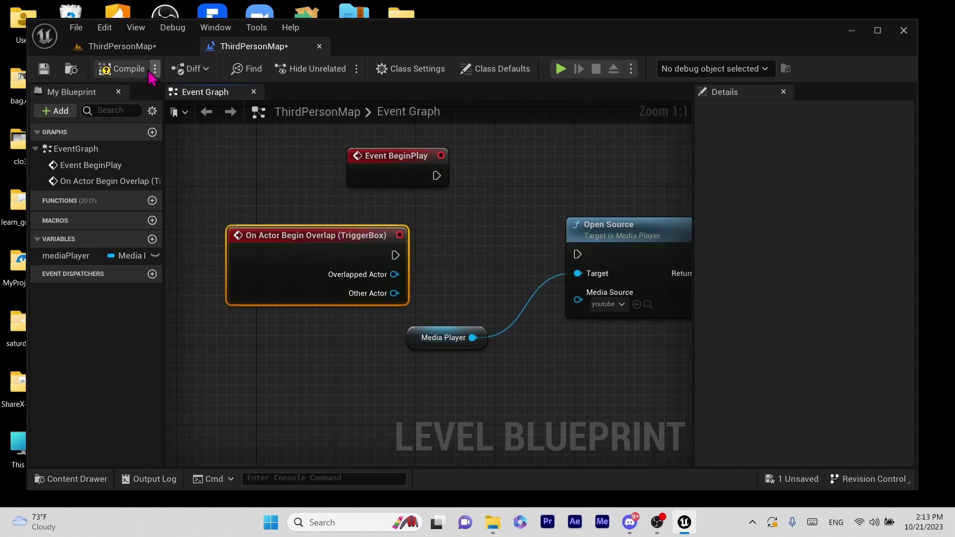
left_click(129, 49)
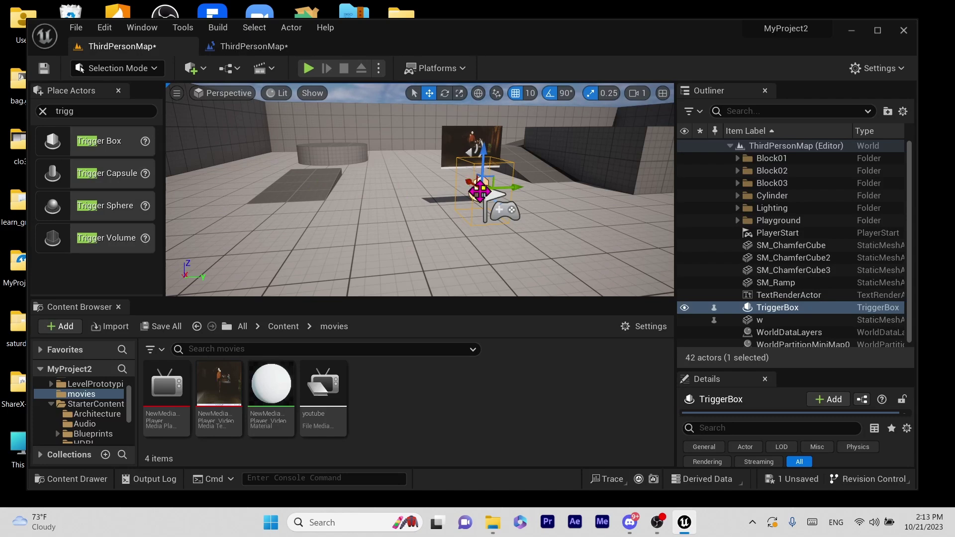
- Wire the TriggerBox overlap event's exec pin into Open Source, then compile and save
left_click(252, 46)
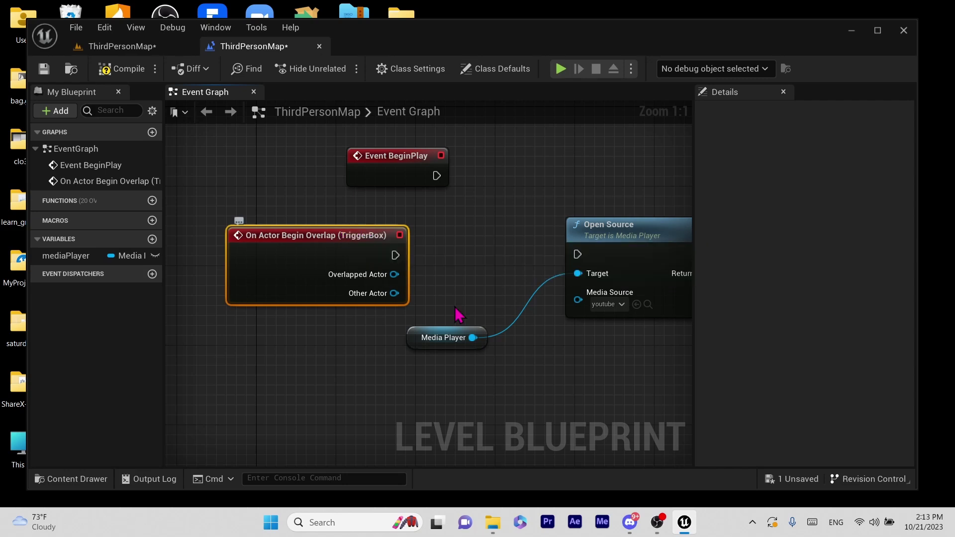
left_click_drag(395, 255, 585, 260)
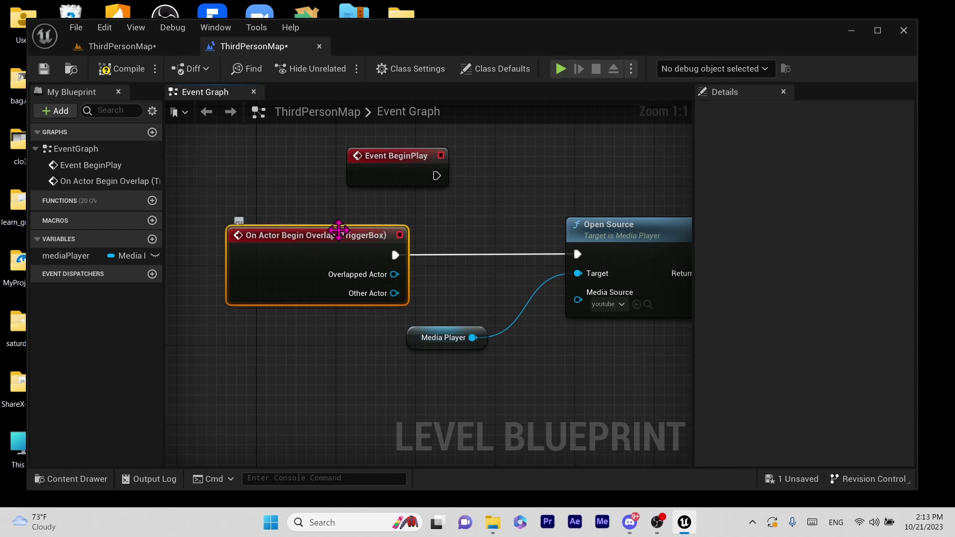
left_click(114, 70)
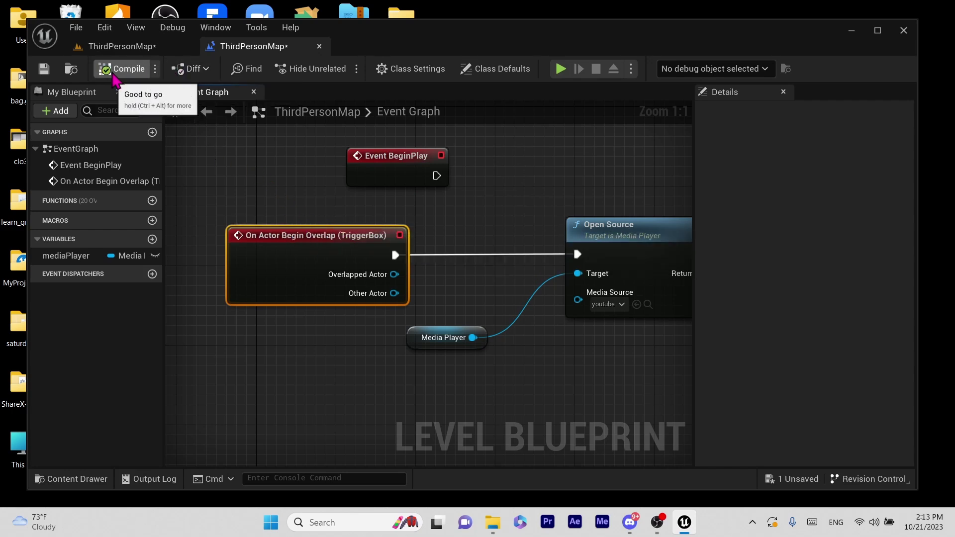
left_click(43, 71)
- Return to the level editor, deselect the trigger box, and start a Play in Editor session
left_click(121, 49)
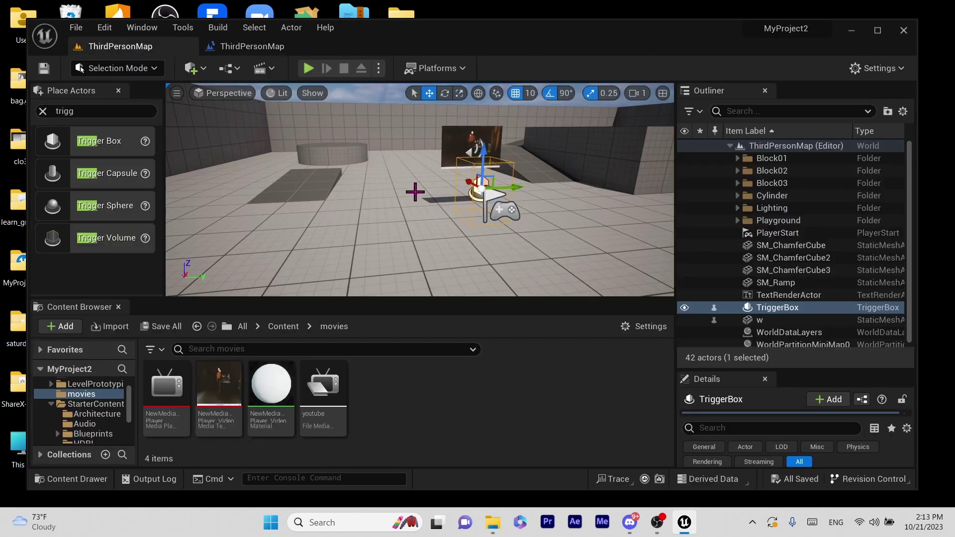
left_click(469, 241)
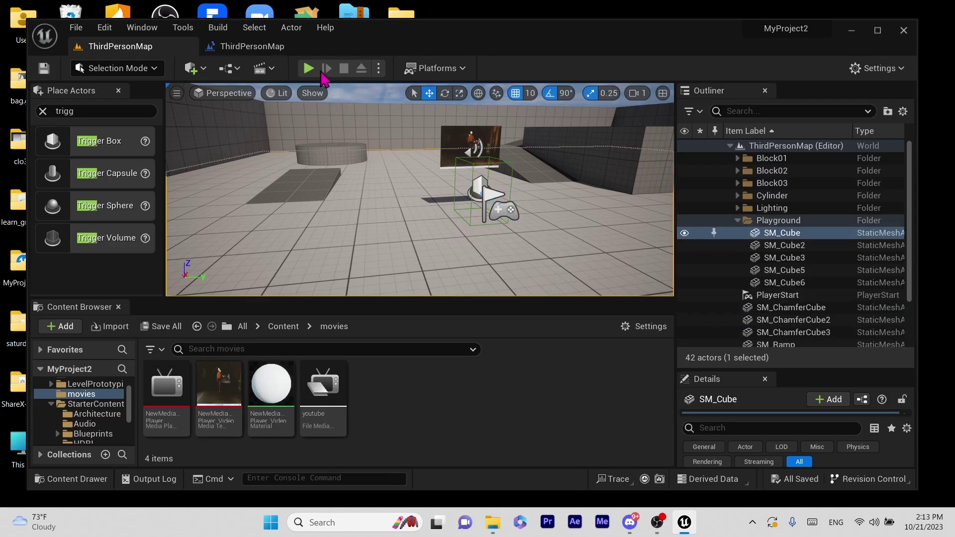
left_click(309, 68)
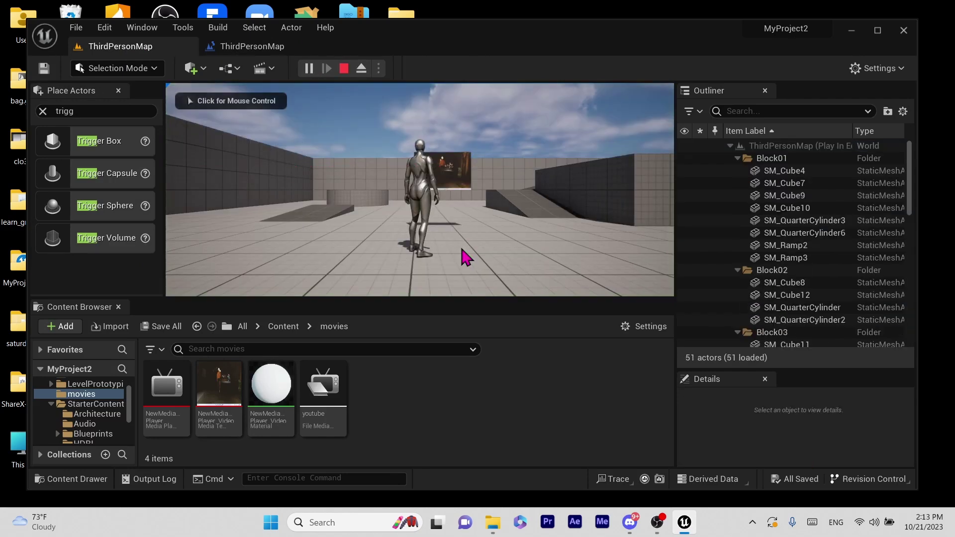
- Run the character forward into the trigger box and back, starting the video on the screen
left_click(462, 250)
key("w")
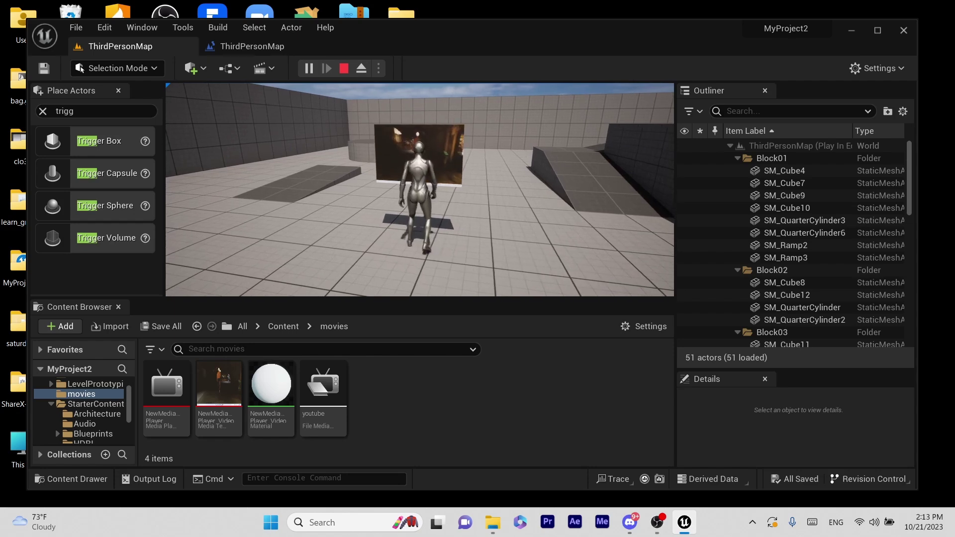
key("s")
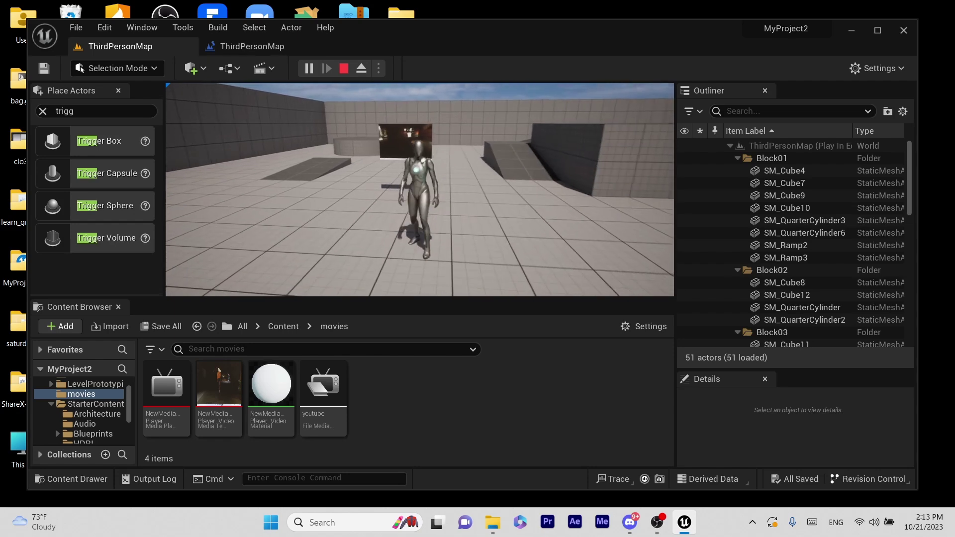